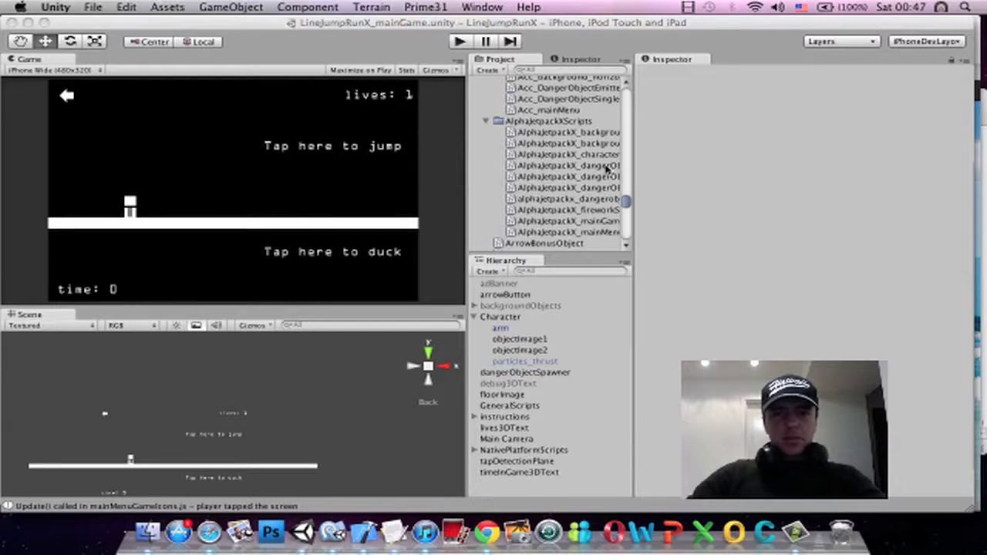
# Play-test the game from its main menu, making the character jump the obstacles over several rounds
pyautogui.click(457, 42)
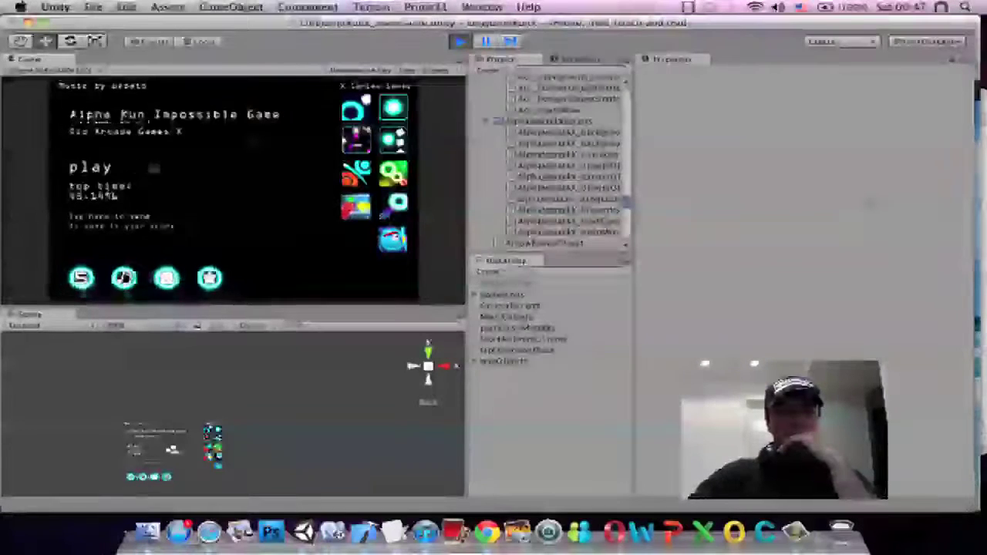
pyautogui.click(85, 166)
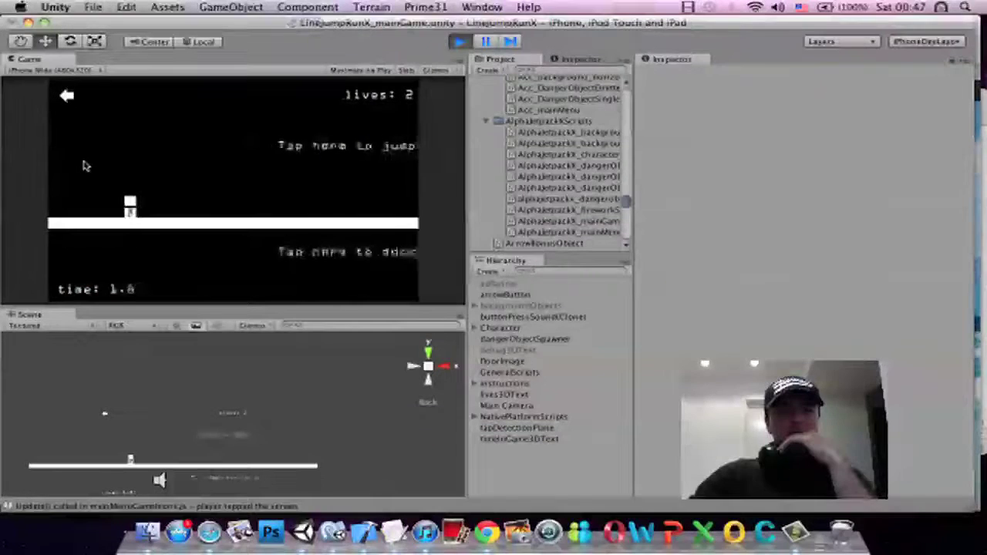
pyautogui.click(338, 103)
pyautogui.click(338, 103)
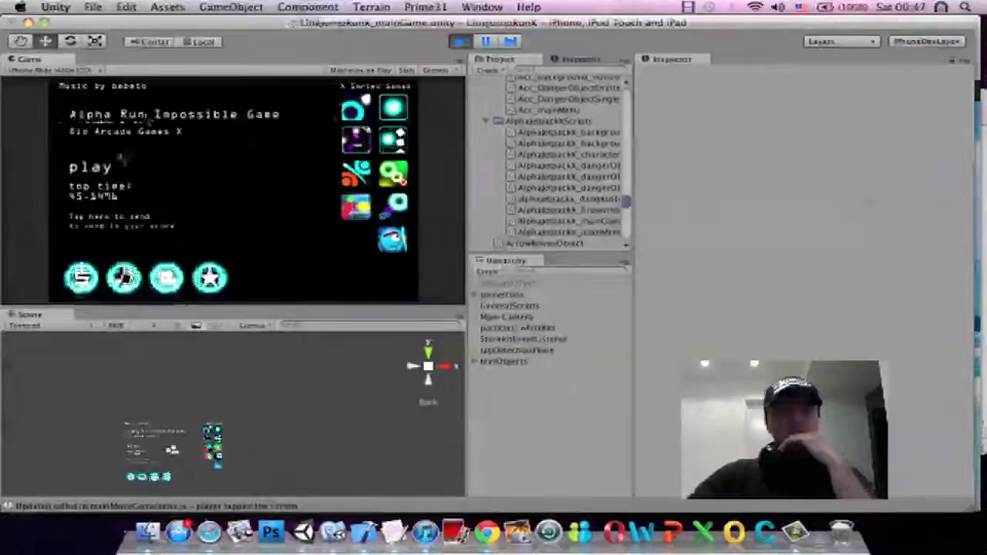
pyautogui.click(99, 168)
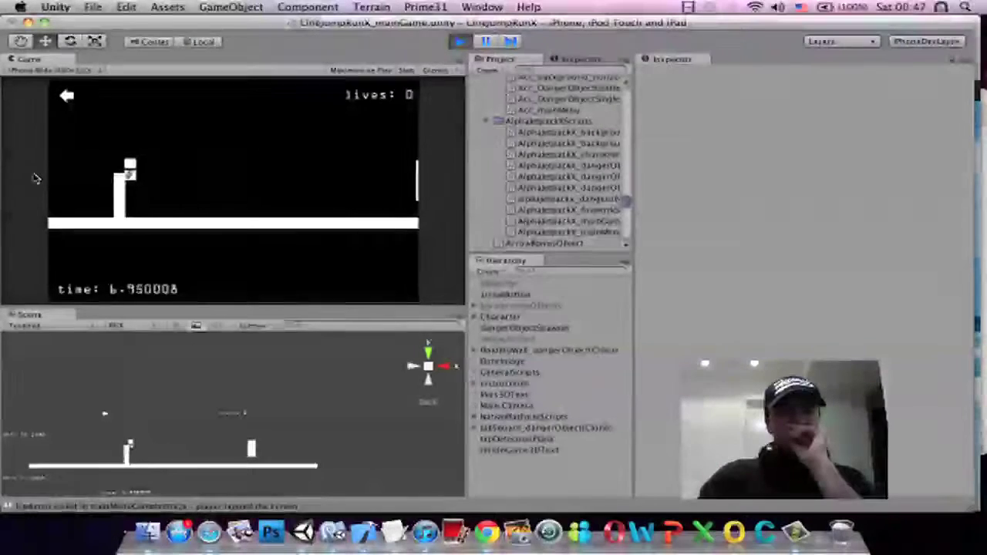
pyautogui.click(75, 182)
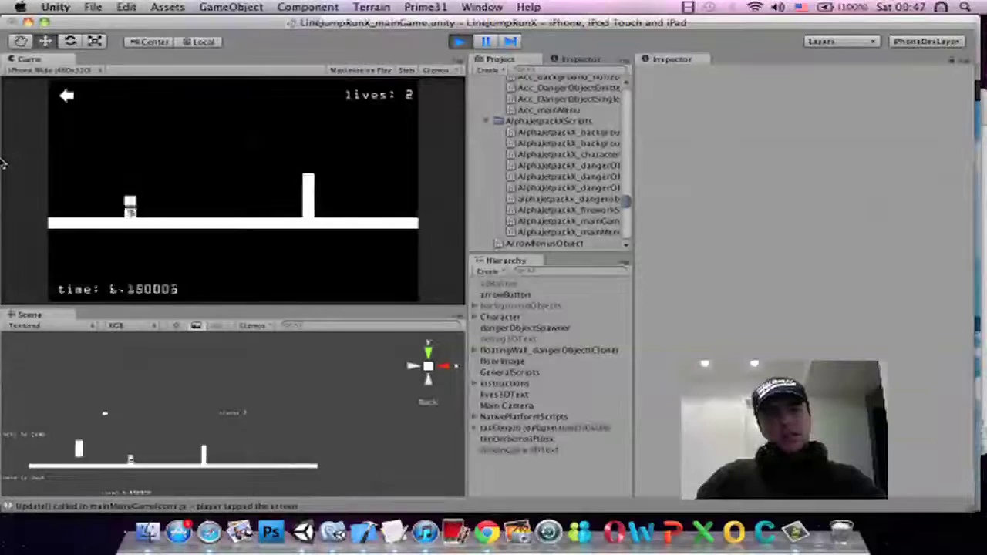
pyautogui.press('space')
pyautogui.press('space')
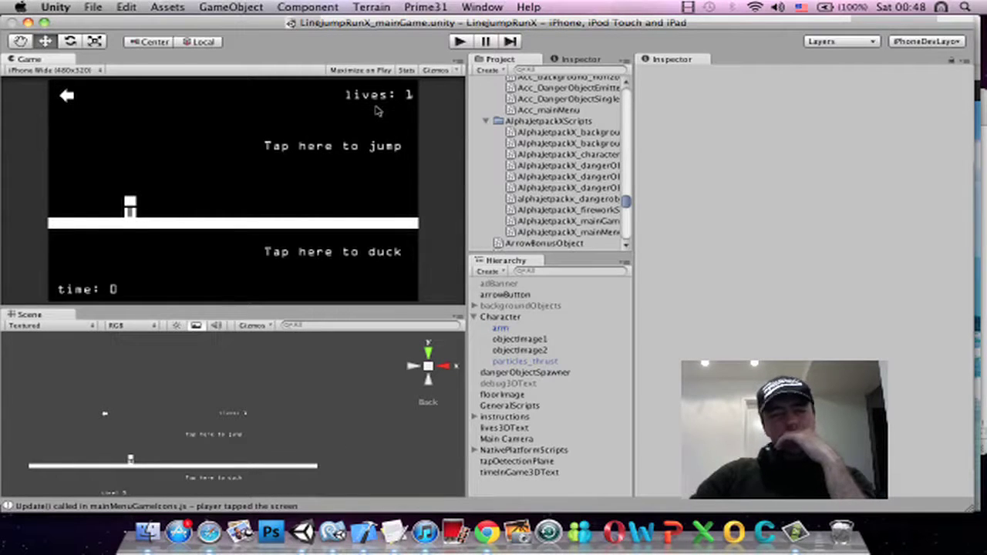
# Review the LineJumpRun_mainGame.js script in MonoDevelop, and inspect the components of the GeneralScripts object back in Unity
pyautogui.click(333, 534)
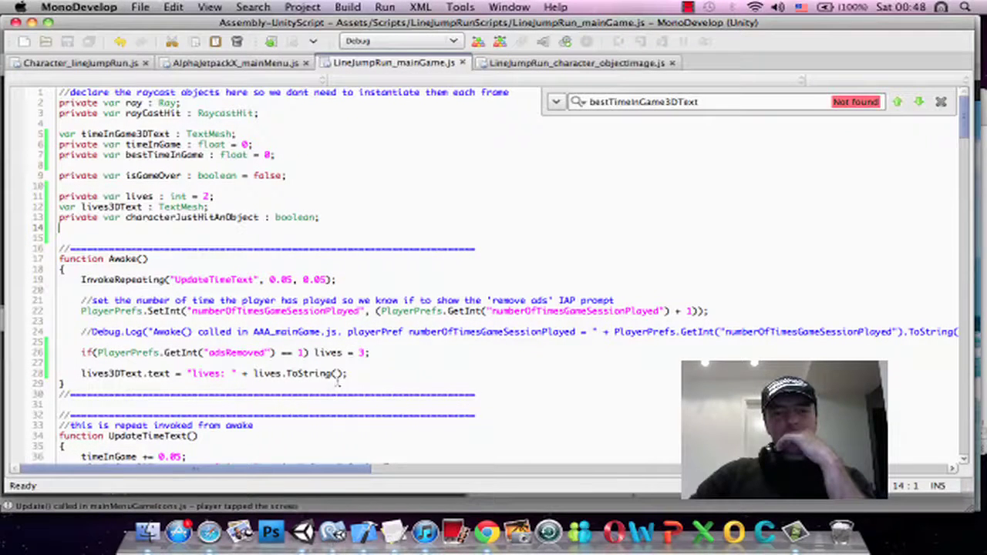
pyautogui.click(303, 533)
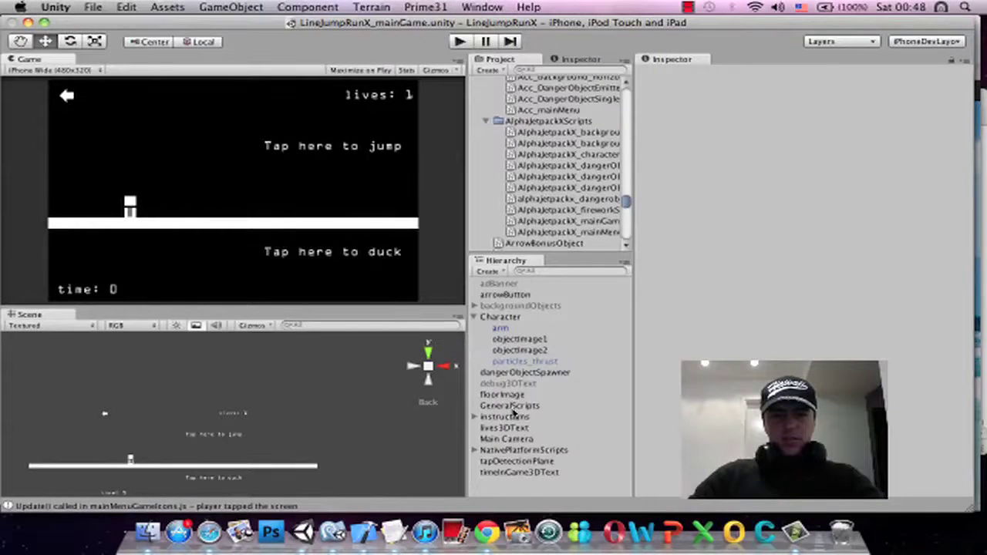
pyautogui.click(510, 406)
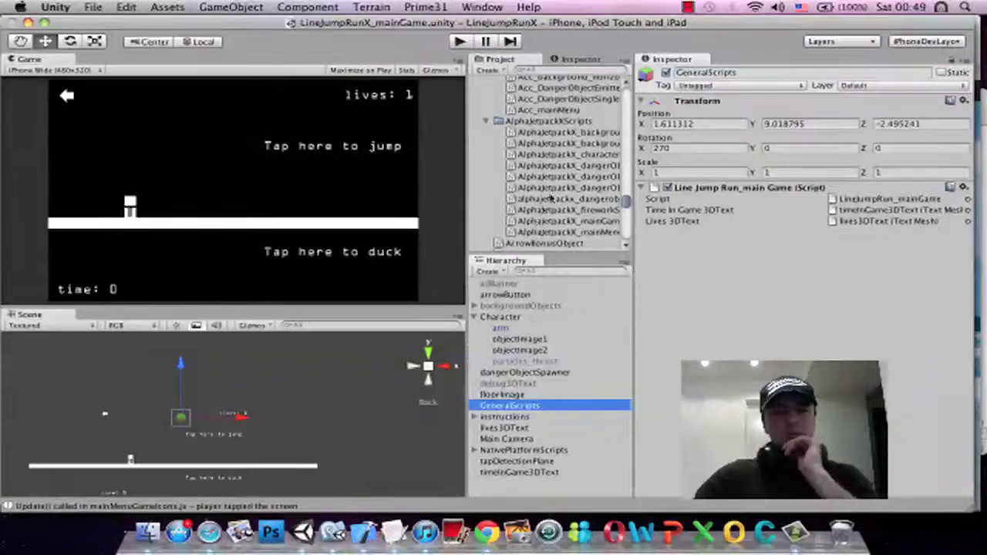
pyautogui.scroll(5, 551, 197)
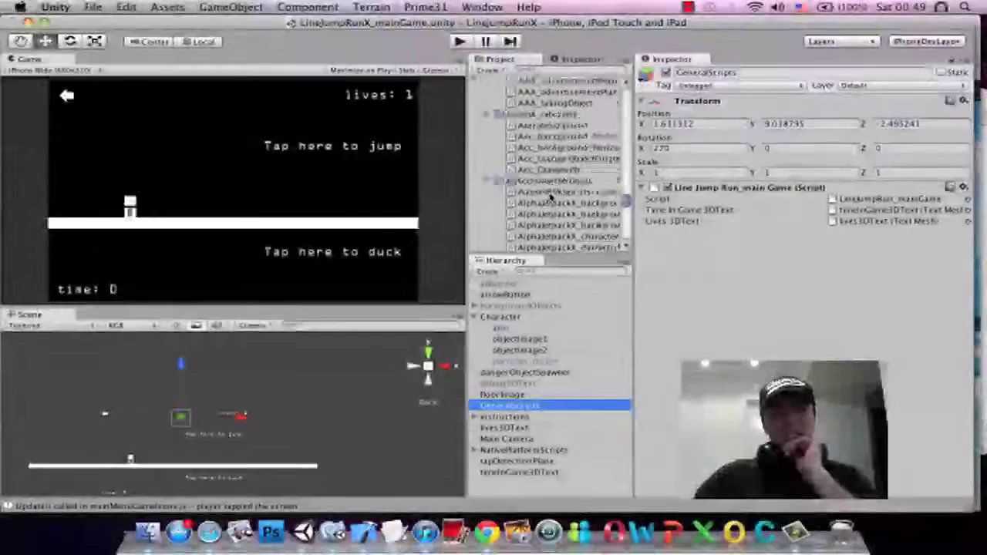
pyautogui.scroll(-3, 551, 197)
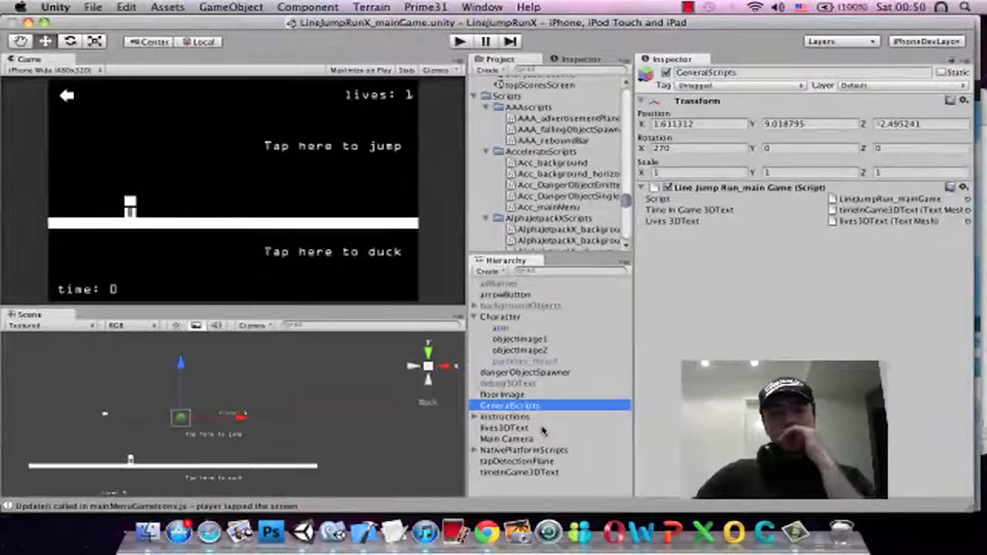
# Inspect the Character object's script and animation settings and play-test the game again
pyautogui.click(499, 317)
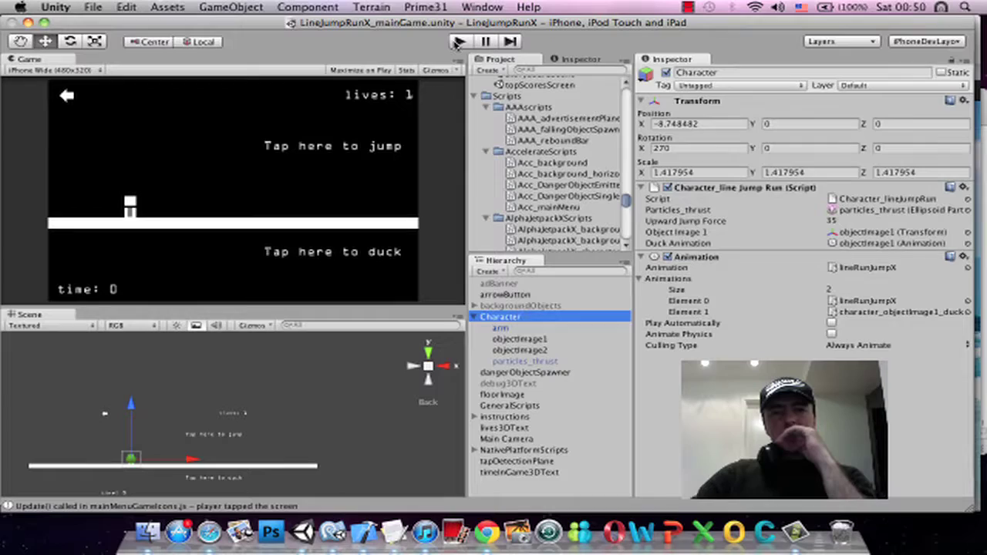
pyautogui.click(458, 42)
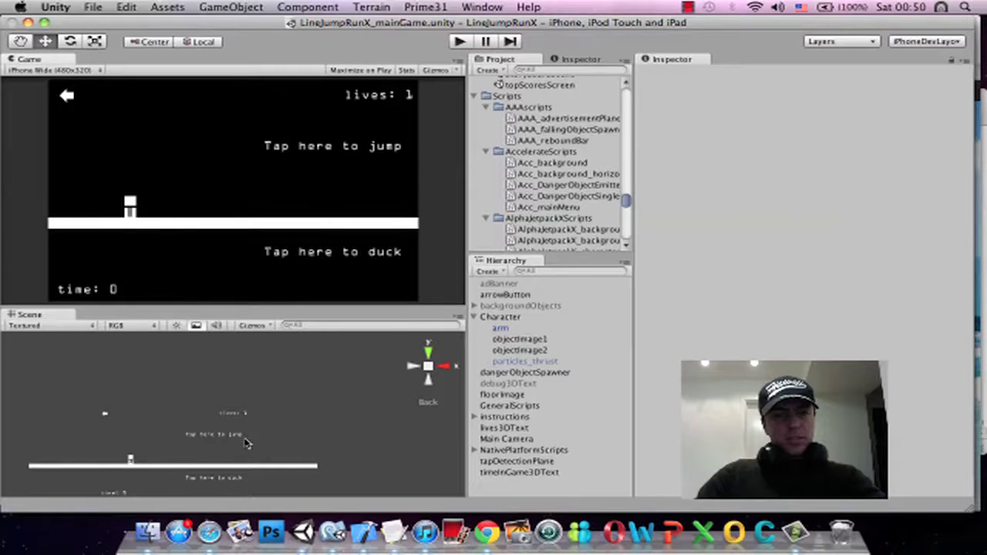
# Examine the scene layout from several angles around the floorImage plane, finishing in the straight Back view
pyautogui.scroll(-3, 249, 445)
pyautogui.keyDown('alt'); pyautogui.moveTo(183, 443); pyautogui.dragTo(501, 500); pyautogui.keyUp('alt')
pyautogui.scroll(-3, 307, 451)
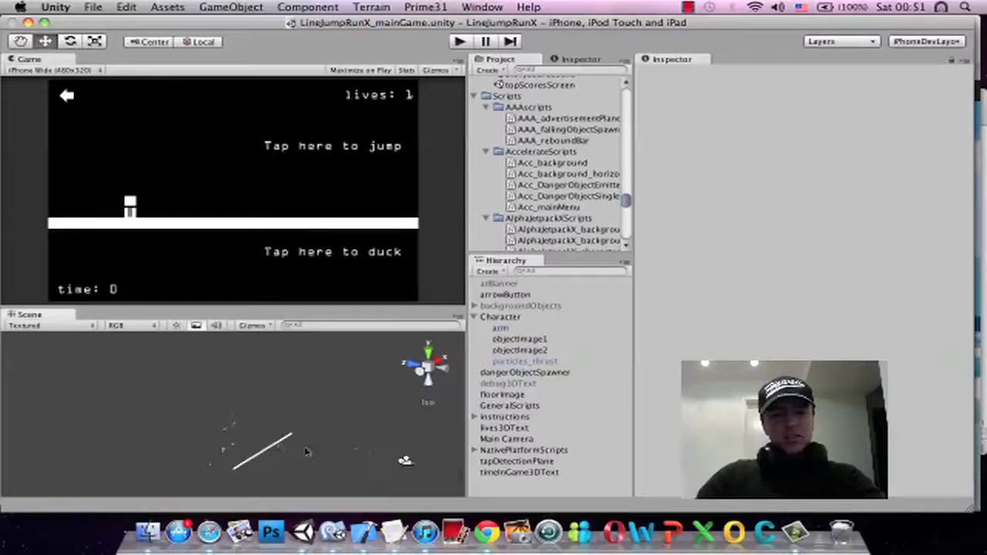
pyautogui.click(265, 451)
pyautogui.press('f')
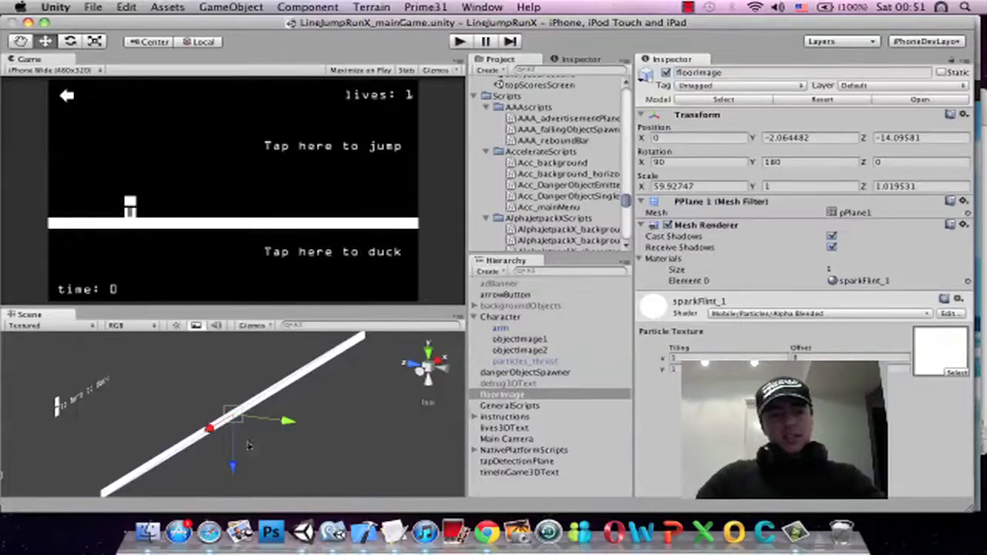
pyautogui.keyDown('alt'); pyautogui.moveTo(194, 444); pyautogui.dragTo(3, 381); pyautogui.keyUp('alt')
pyautogui.scroll(-5, 144, 387)
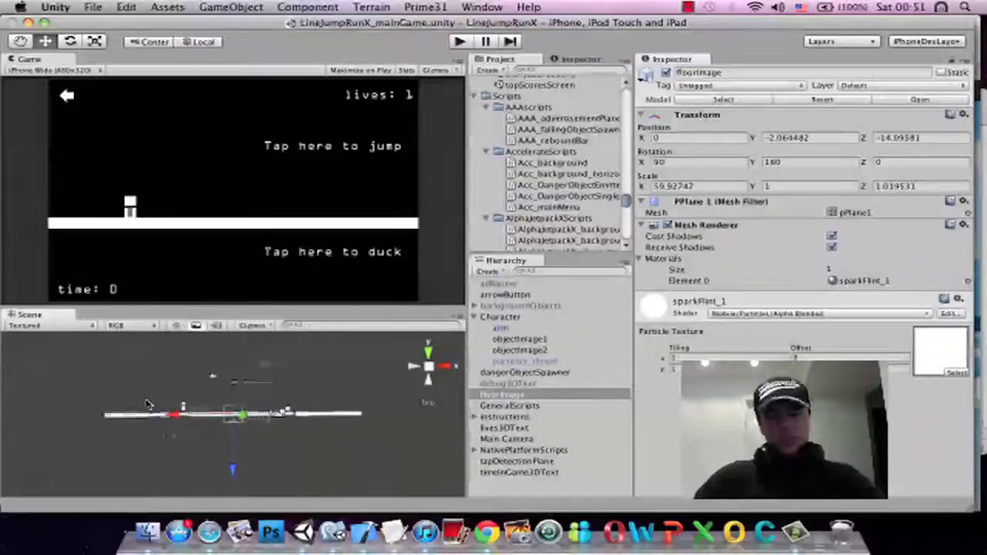
pyautogui.keyDown('alt'); pyautogui.moveTo(148, 404); pyautogui.dragTo(255, 462); pyautogui.keyUp('alt')
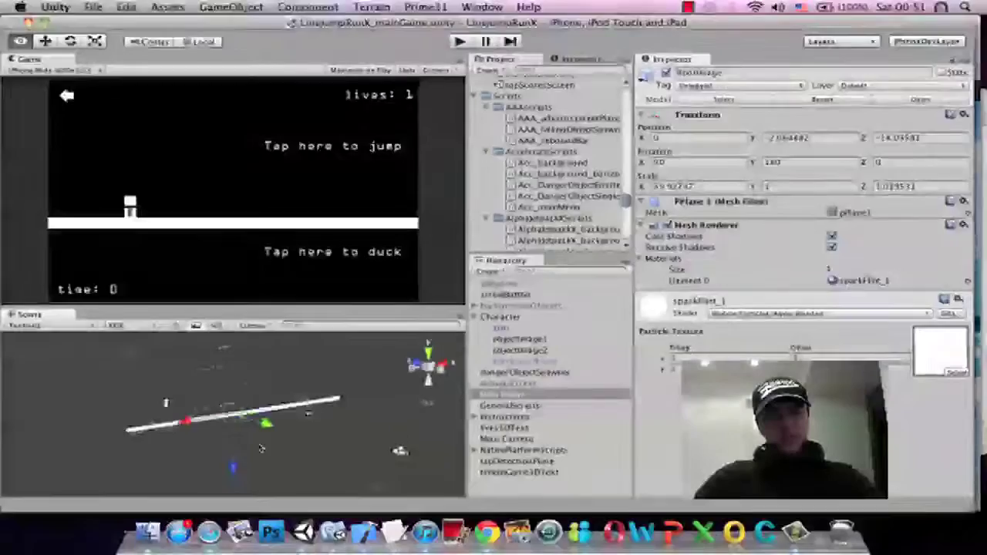
pyautogui.click(439, 370)
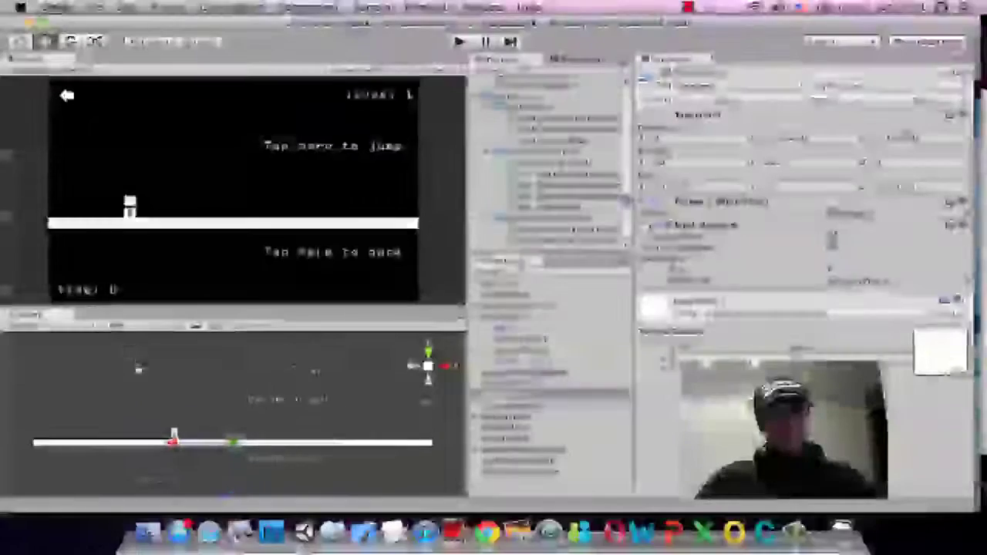
pyautogui.press('Right')
pyautogui.press('Down')
pyautogui.press('Left')
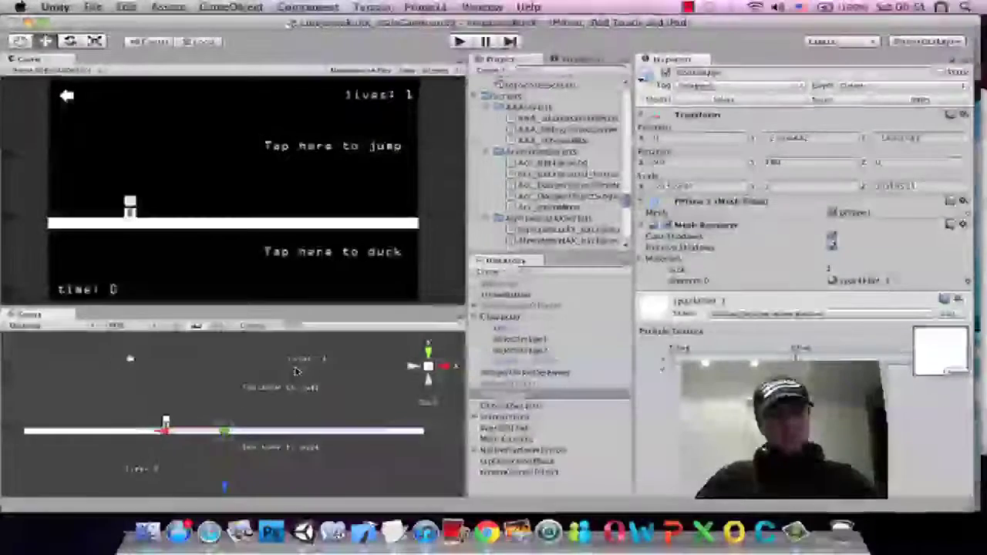
pyautogui.press('Right')
pyautogui.press('Down')
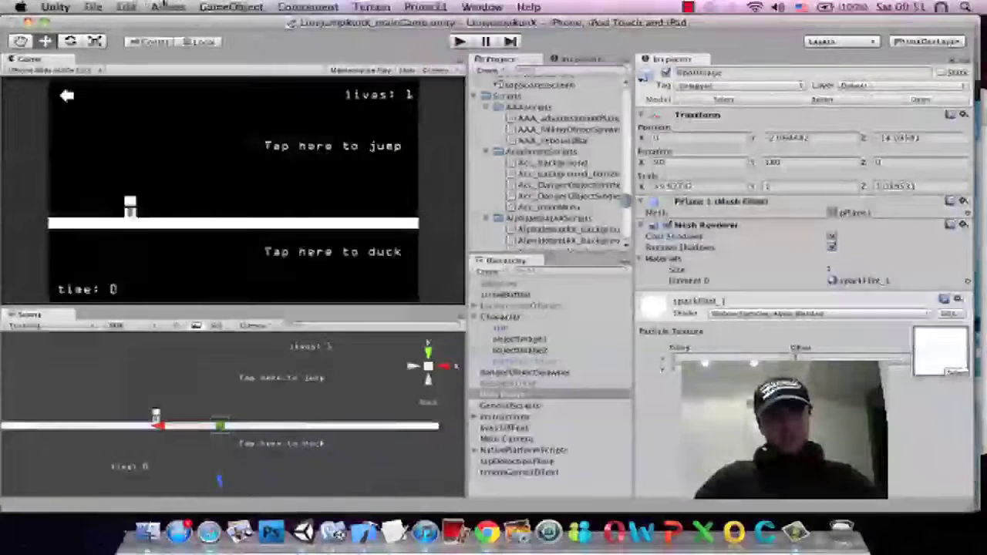
# Add a new Particle System object to the scene
pyautogui.click(126, 7)
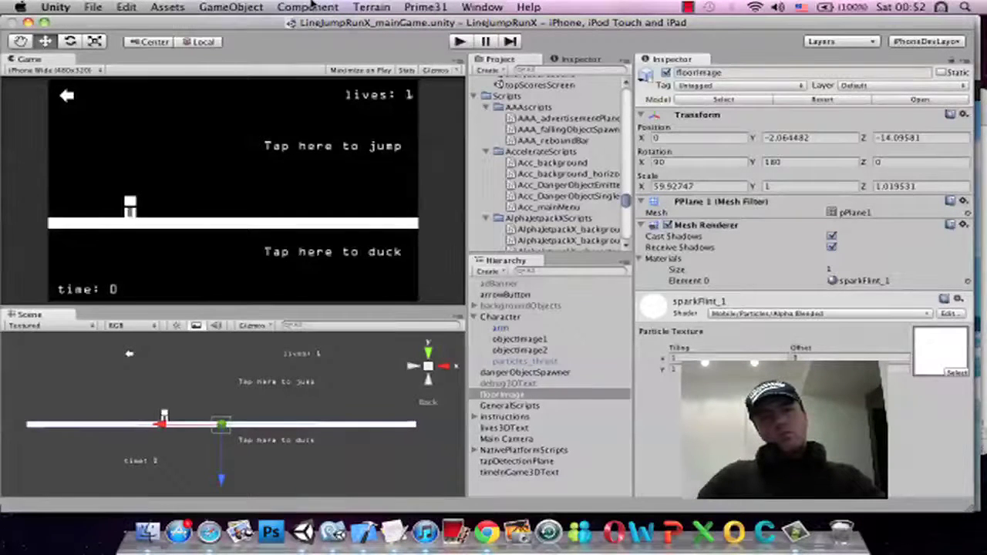
pyautogui.click(311, 7)
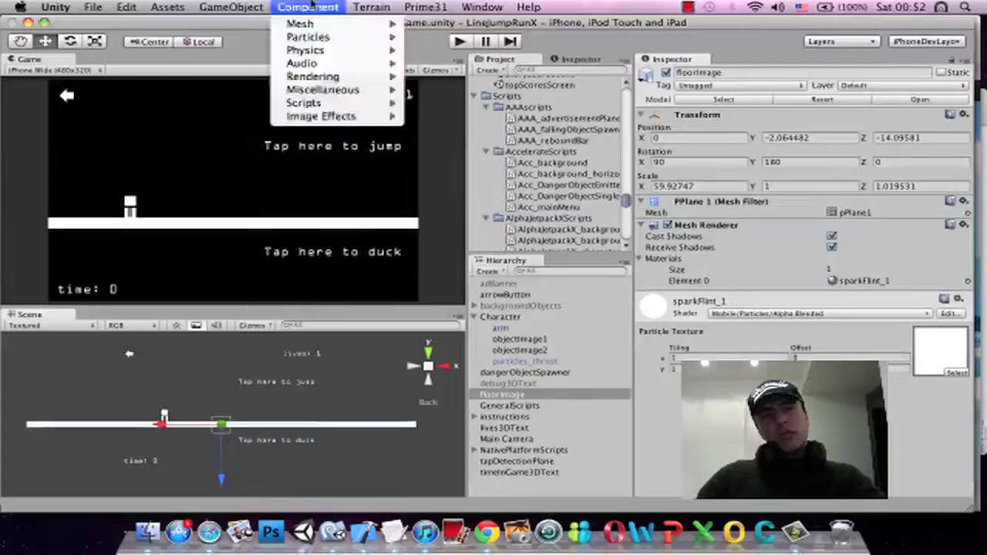
pyautogui.moveTo(318, 39)
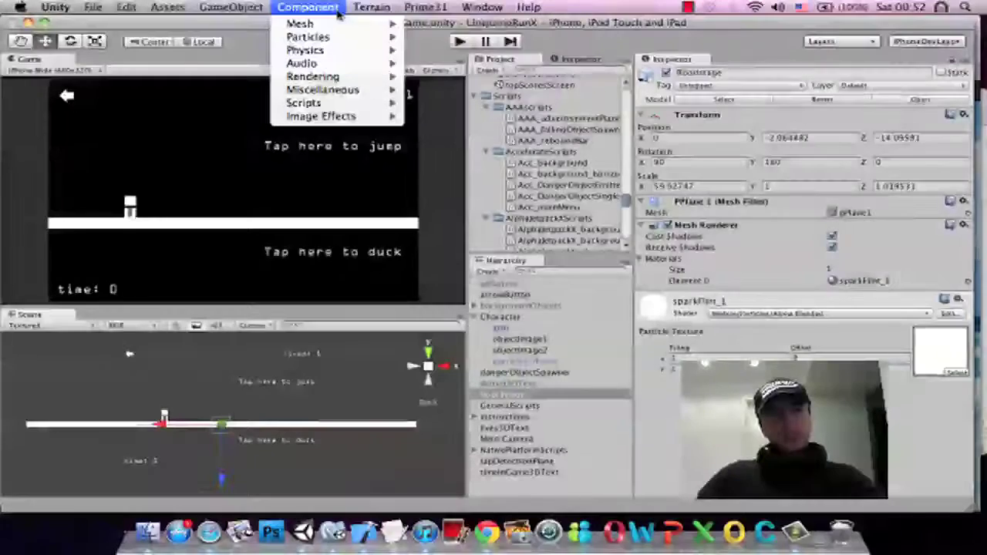
pyautogui.moveTo(231, 7)
pyautogui.moveTo(260, 37)
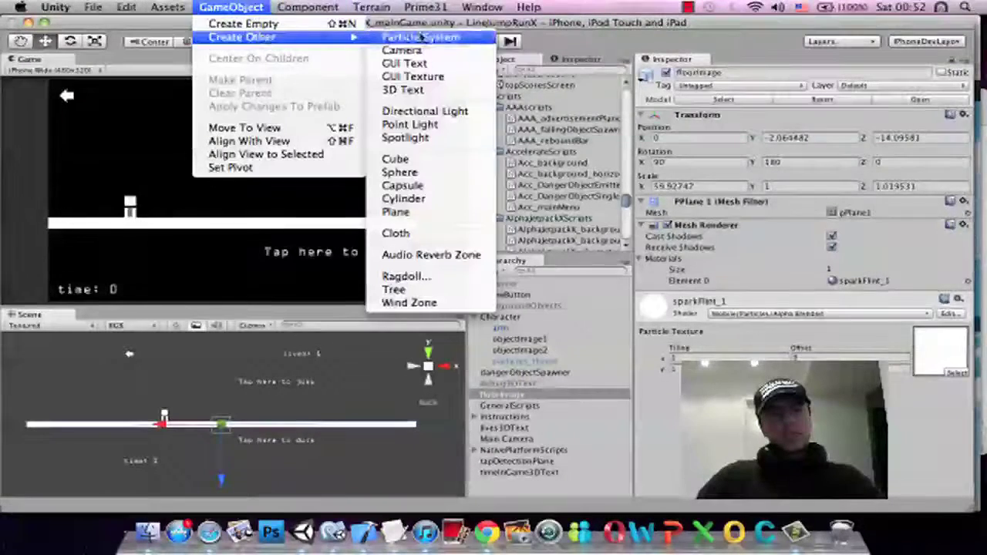
pyautogui.click(417, 37)
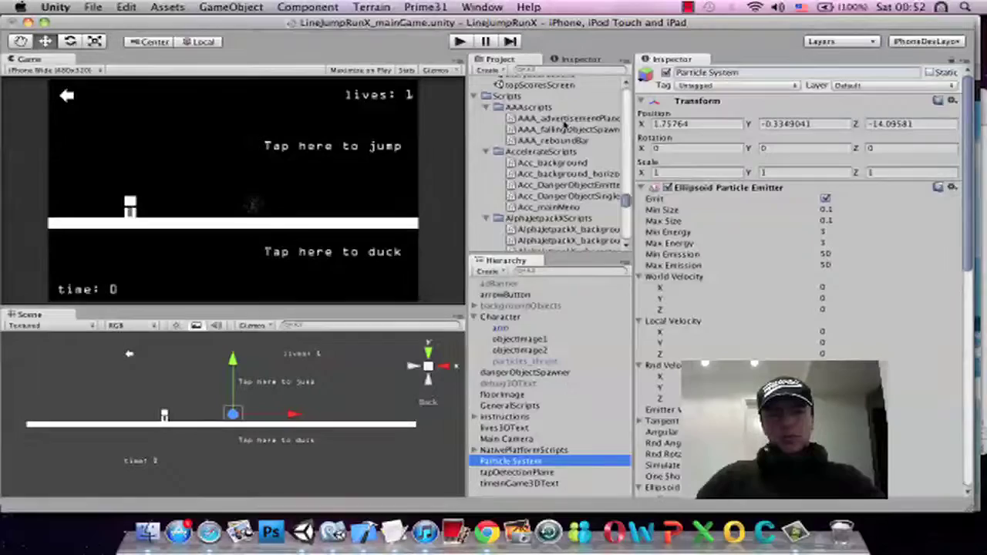
# Look through the particle system's animator and renderer settings and search the project assets for "halo"
pyautogui.scroll(-10, 802, 278)
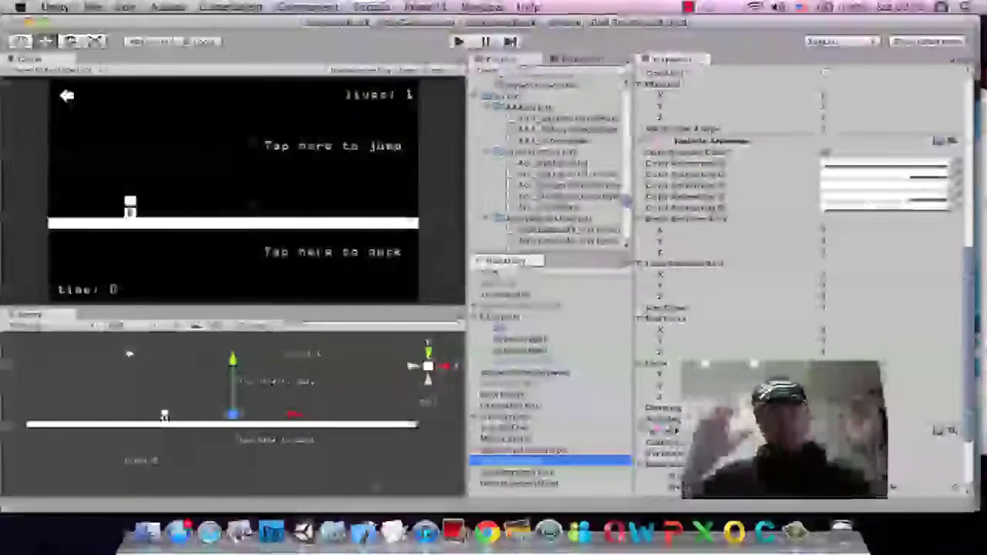
pyautogui.scroll(-5, 854, 307)
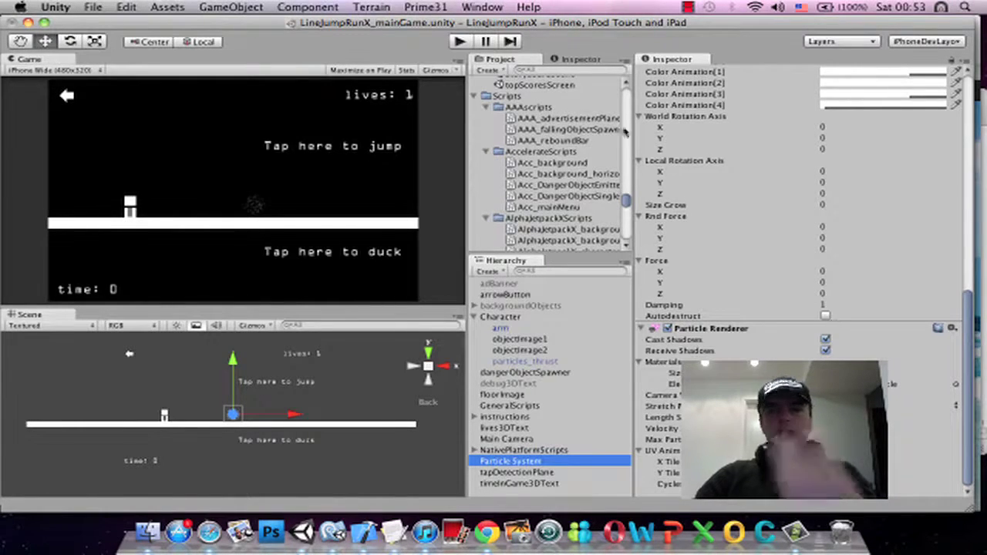
pyautogui.click(551, 71)
pyautogui.write('halo')
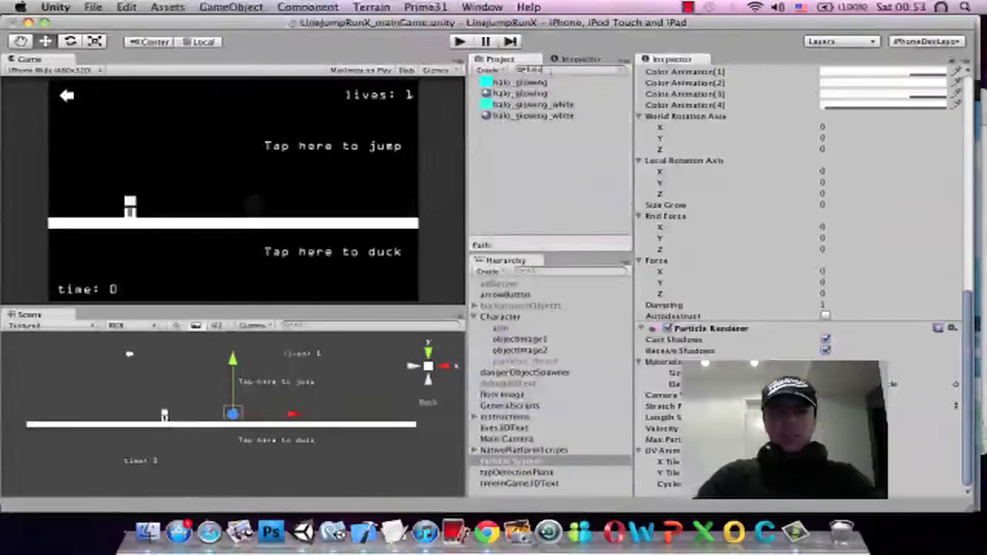
# Set both the Min Size and Max Size of the Ellipsoid Particle Emitter to 1
pyautogui.scroll(10, 695, 163)
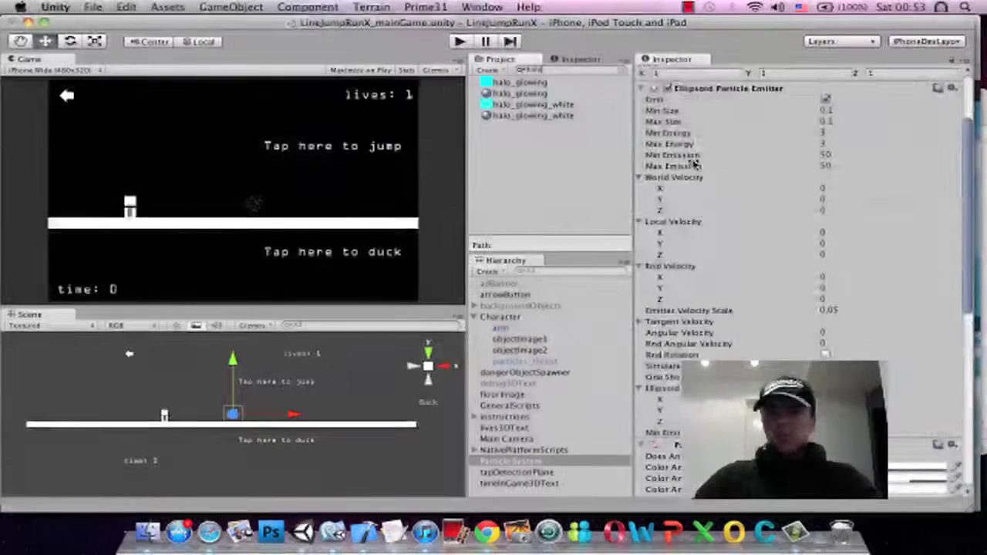
pyautogui.scroll(-10, 695, 163)
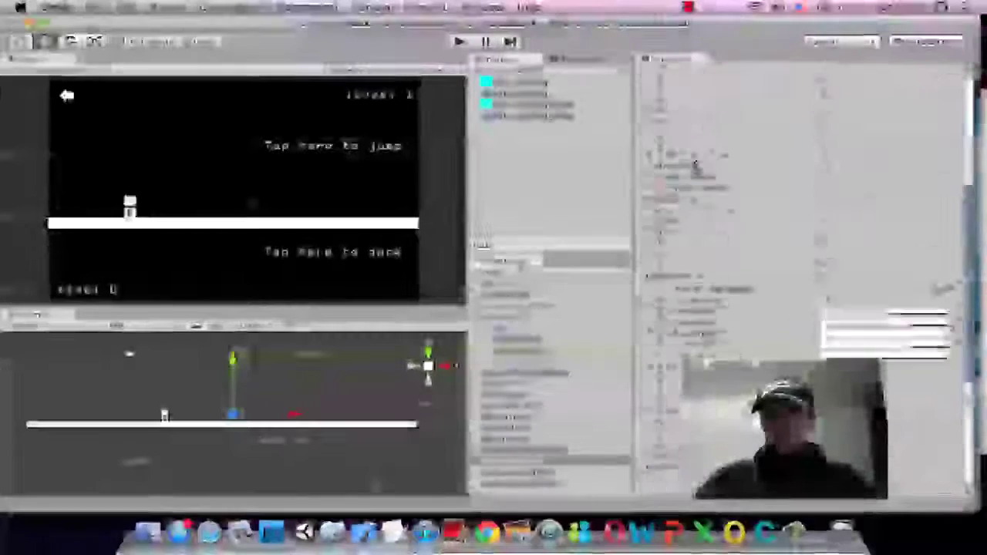
pyautogui.scroll(3, 695, 166)
pyautogui.scroll(-10, 694, 166)
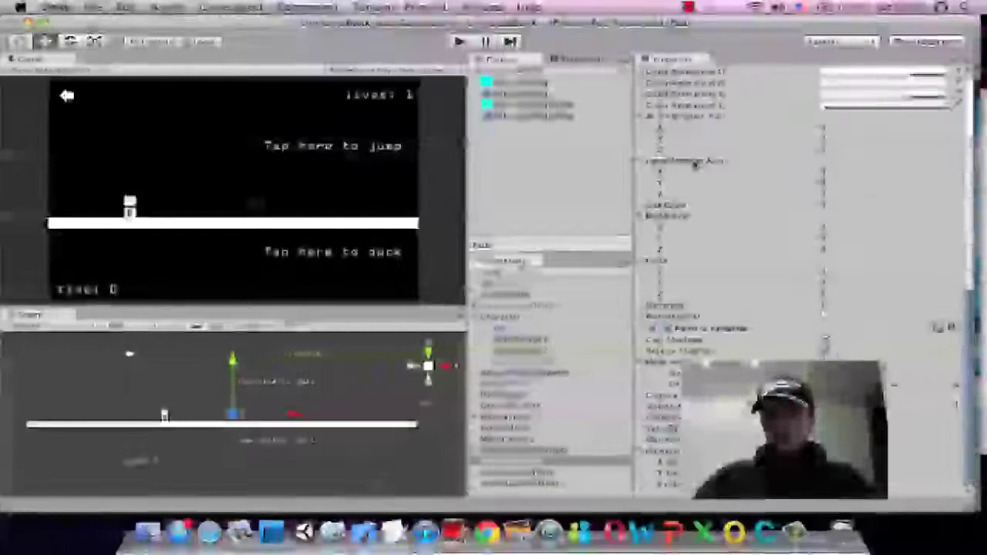
pyautogui.scroll(6, 695, 166)
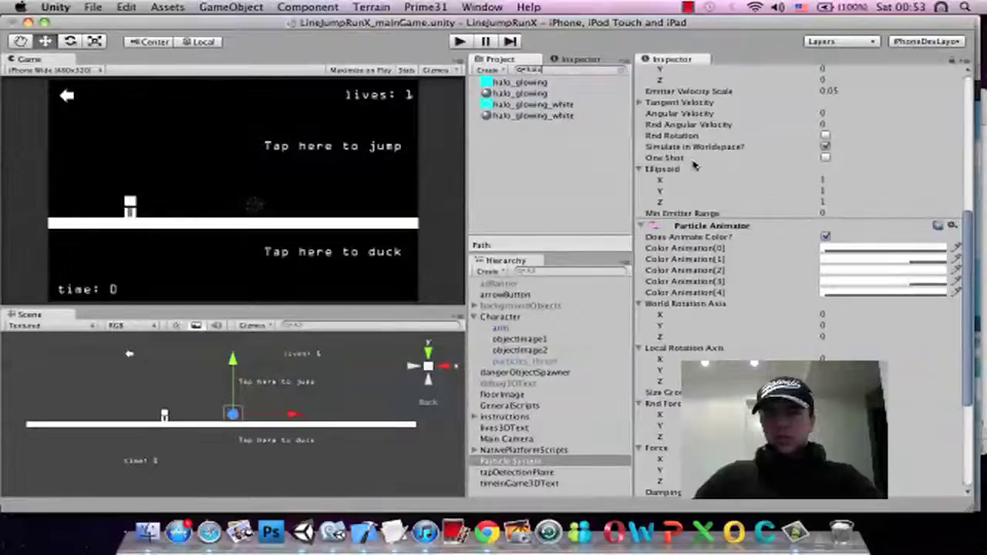
pyautogui.scroll(5, 694, 163)
pyautogui.click(841, 118)
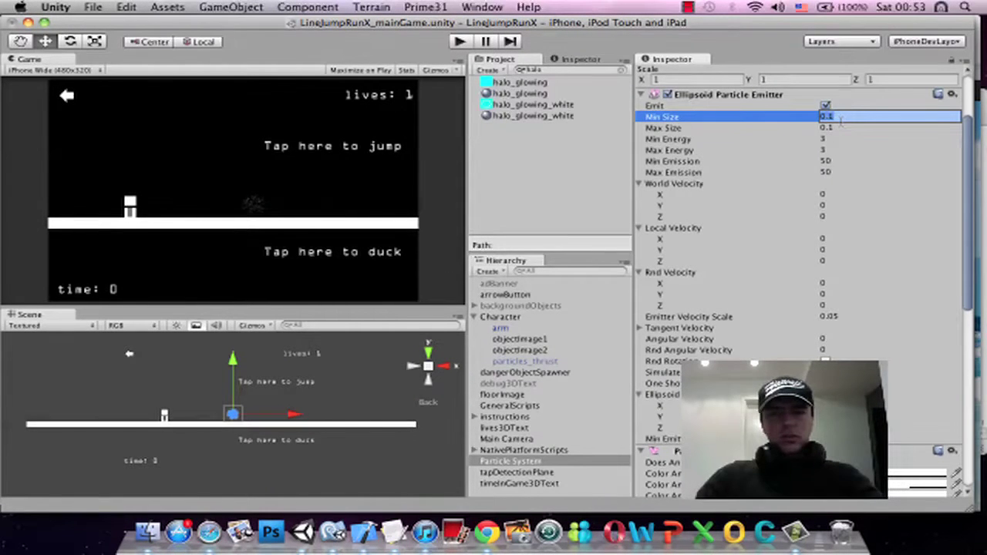
pyautogui.write('1')
pyautogui.press('Tab')
pyautogui.write('1')
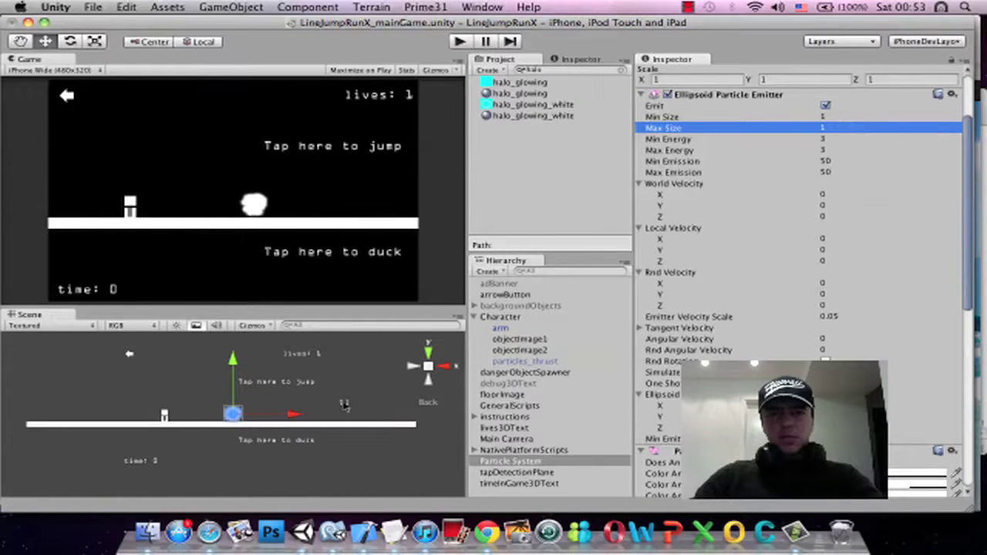
# Set both the Max Emission and Min Emission of the Ellipsoid Particle Emitter to 1
pyautogui.click(836, 172)
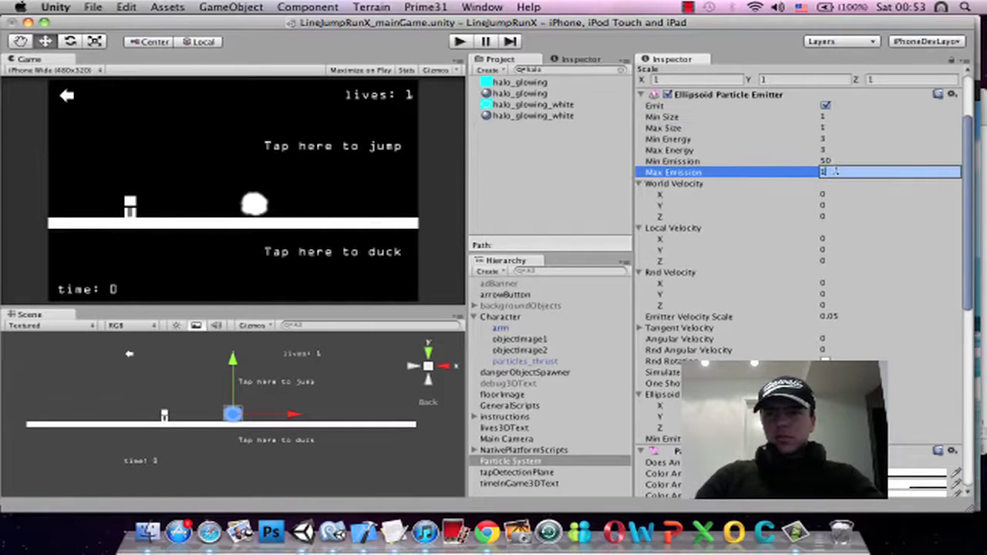
pyautogui.hotkey('shift', 'Tab')
pyautogui.press('Return')
pyautogui.write('1')
pyautogui.press('Return')
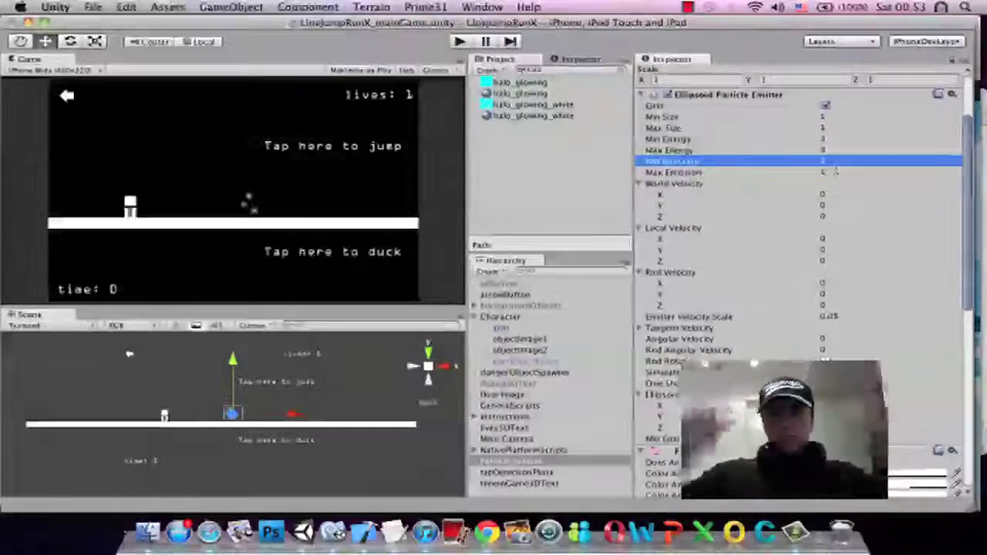
# Set the emitter's Ellipsoid X, Y and Z to 0 and assign the halo_glowing_white material to the Particle Renderer
pyautogui.scroll(-1, 836, 172)
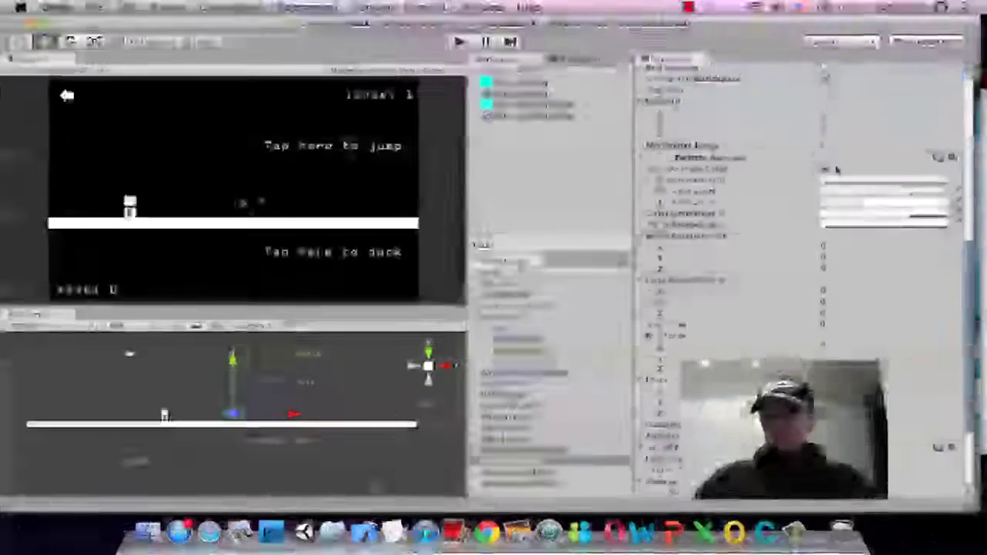
pyautogui.click(822, 124)
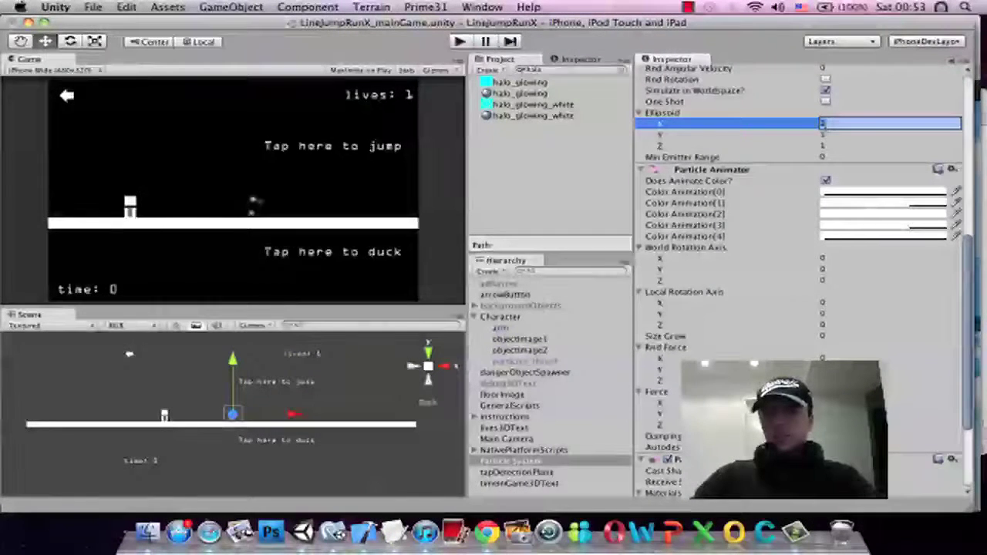
pyautogui.write('0')
pyautogui.press('Tab')
pyautogui.write('0')
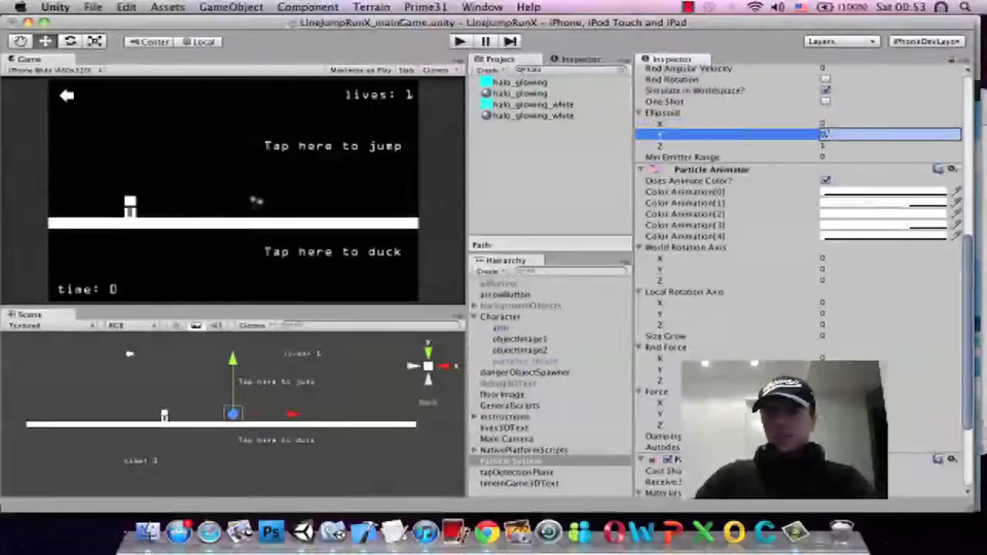
pyautogui.press('Tab')
pyautogui.write('0')
pyautogui.press('Return')
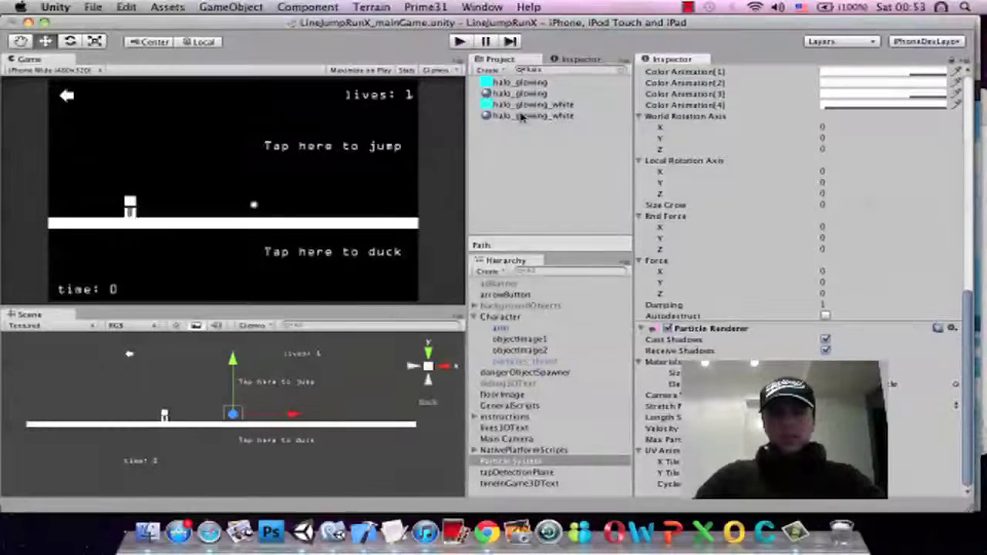
pyautogui.moveTo(521, 116); pyautogui.dragTo(891, 386)
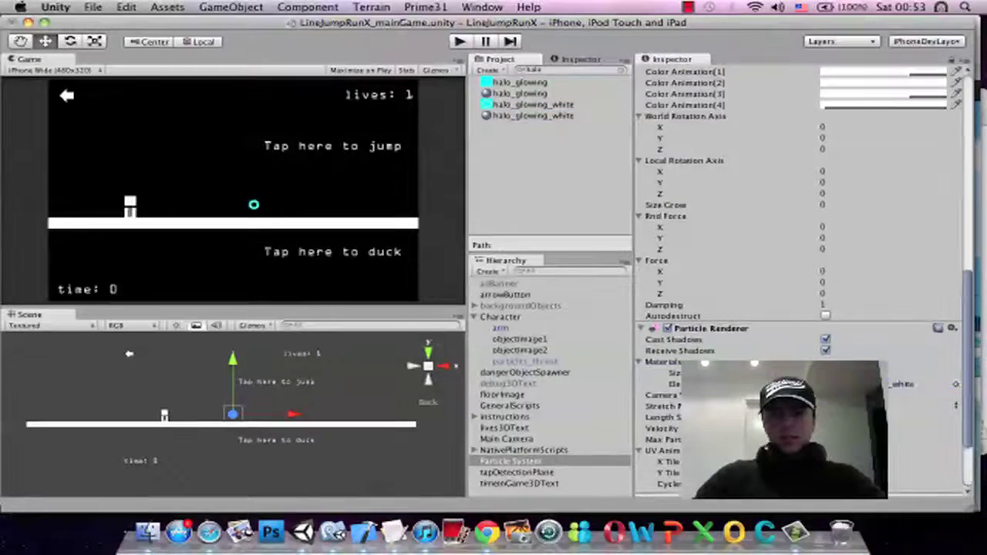
# Look through the particle system's emitter, animator and renderer settings
pyautogui.scroll(15, 664, 385)
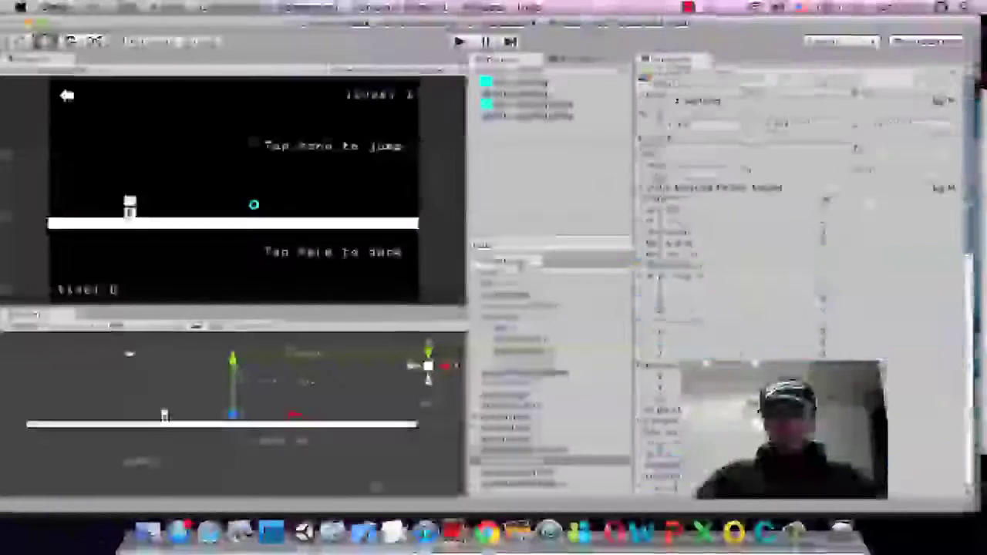
pyautogui.scroll(-5, 799, 301)
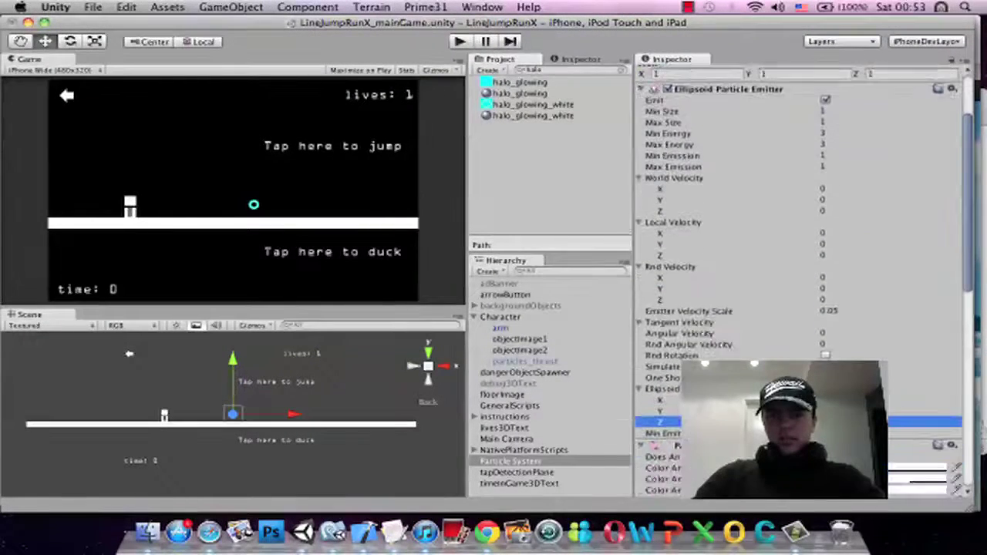
pyautogui.scroll(-7, 812, 271)
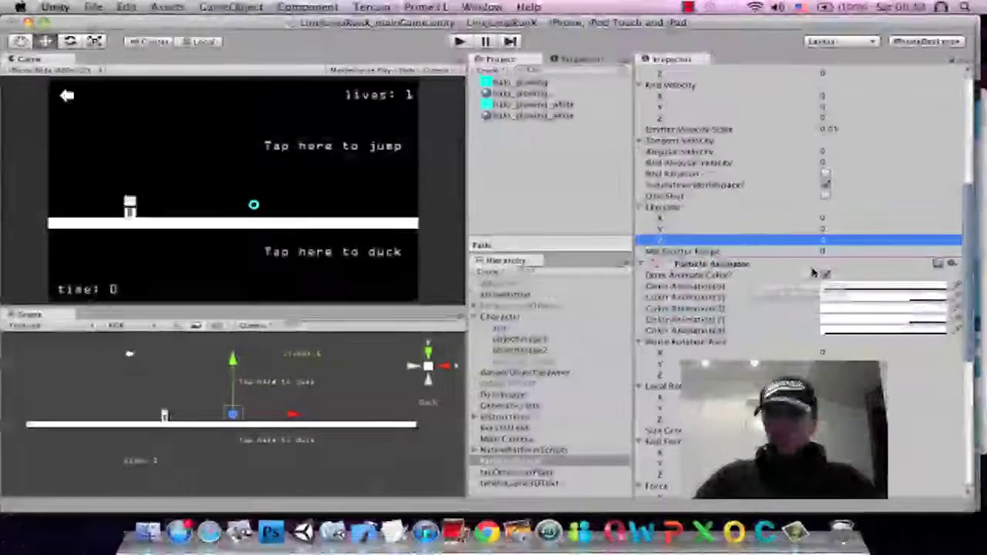
pyautogui.scroll(12, 855, 172)
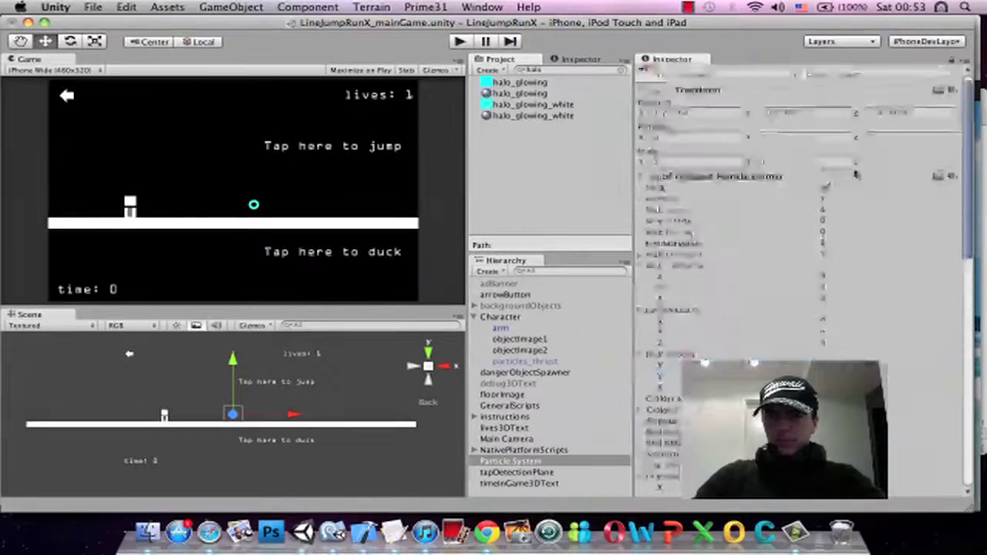
pyautogui.scroll(-20, 855, 172)
pyautogui.scroll(20, 855, 172)
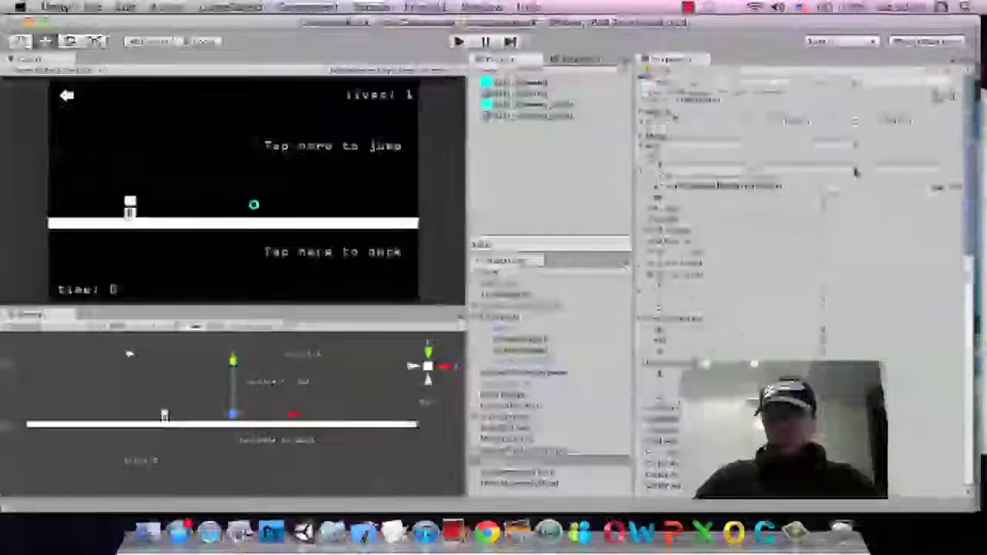
pyautogui.scroll(-5, 856, 175)
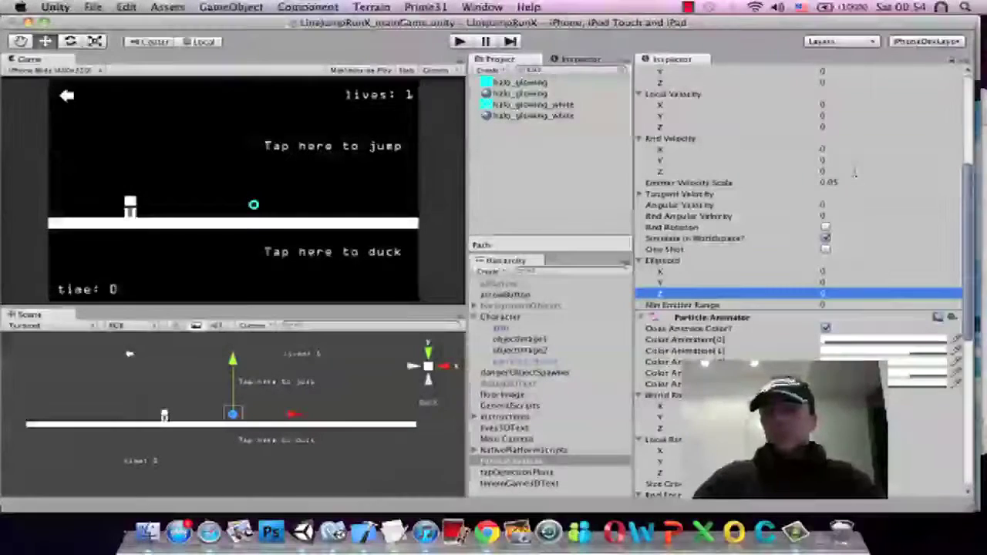
pyautogui.scroll(-5, 854, 174)
pyautogui.scroll(-5, 855, 187)
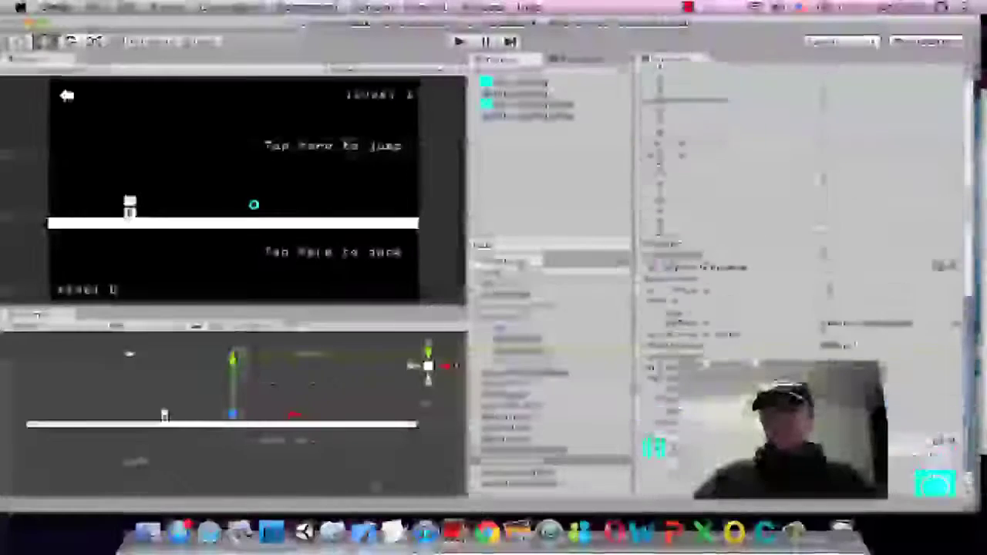
pyautogui.scroll(7, 856, 189)
pyautogui.scroll(-7, 869, 201)
pyautogui.scroll(10, 855, 187)
pyautogui.scroll(-5, 854, 189)
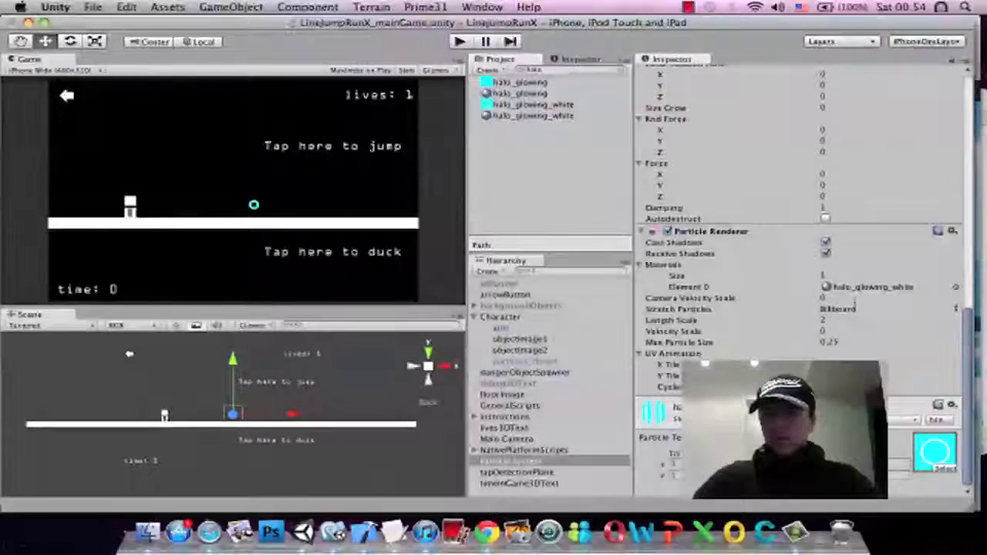
# Turn on One Shot for the particle emitter and Autodestruct for the particle animator
pyautogui.scroll(10, 819, 324)
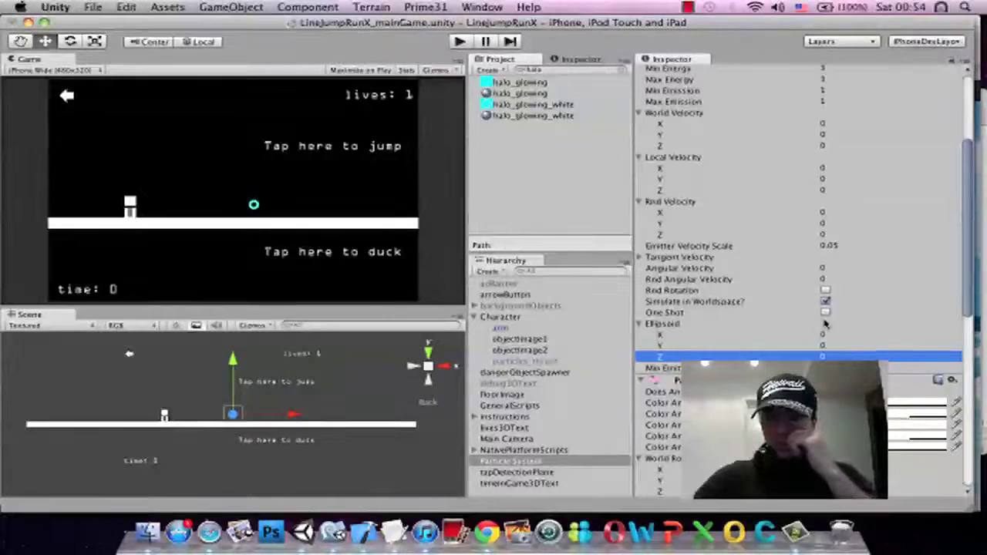
pyautogui.click(825, 313)
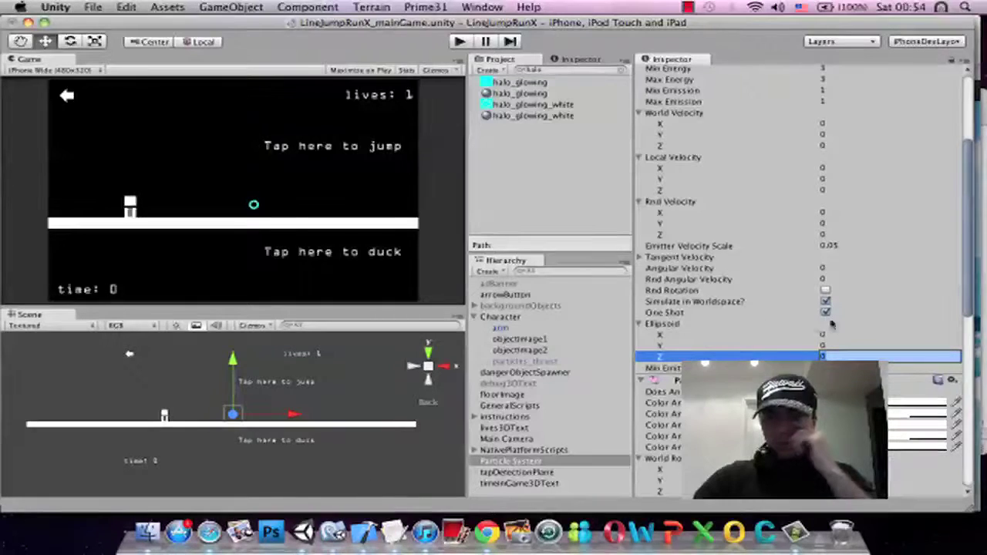
pyautogui.scroll(-10, 810, 324)
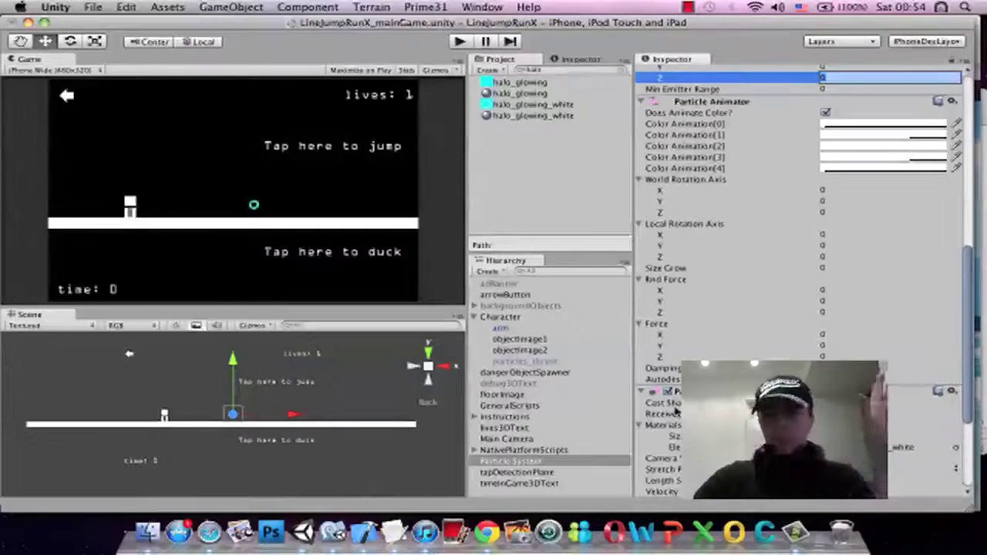
pyautogui.scroll(11, 676, 412)
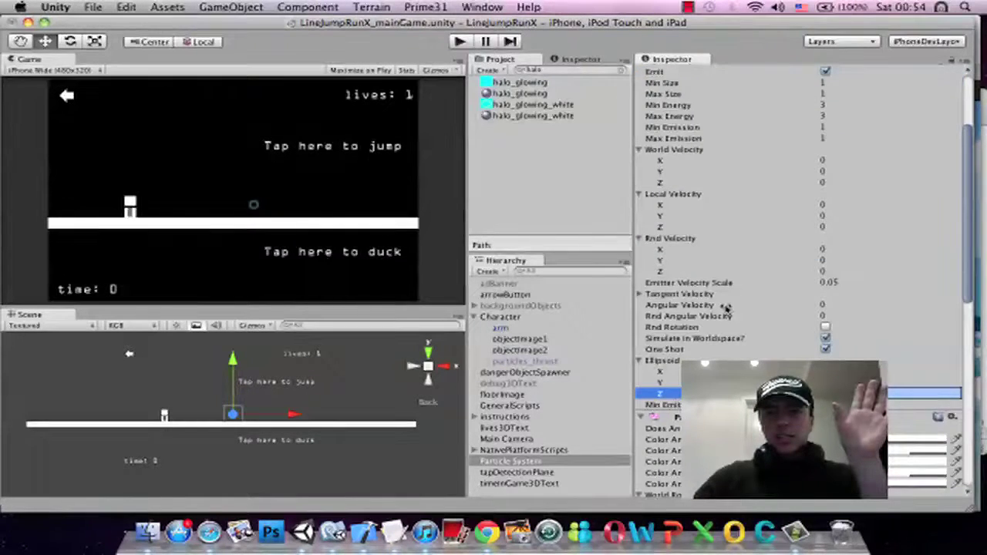
pyautogui.scroll(-12, 725, 307)
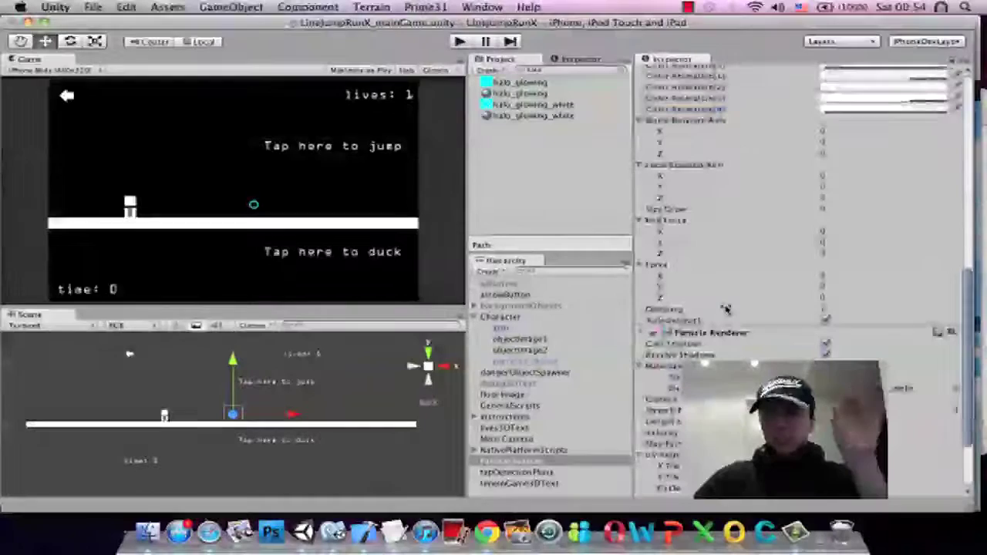
# Raise the particle animator's Size Grow to about 0.99 and set the emitter's Min Energy to 0.5
pyautogui.moveTo(679, 210); pyautogui.dragTo(715, 215)
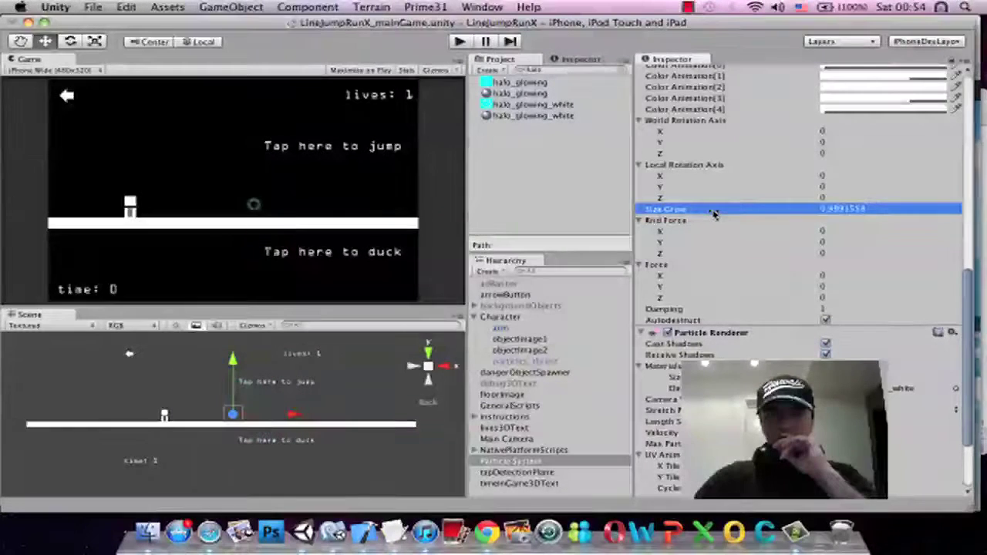
pyautogui.scroll(10, 868, 231)
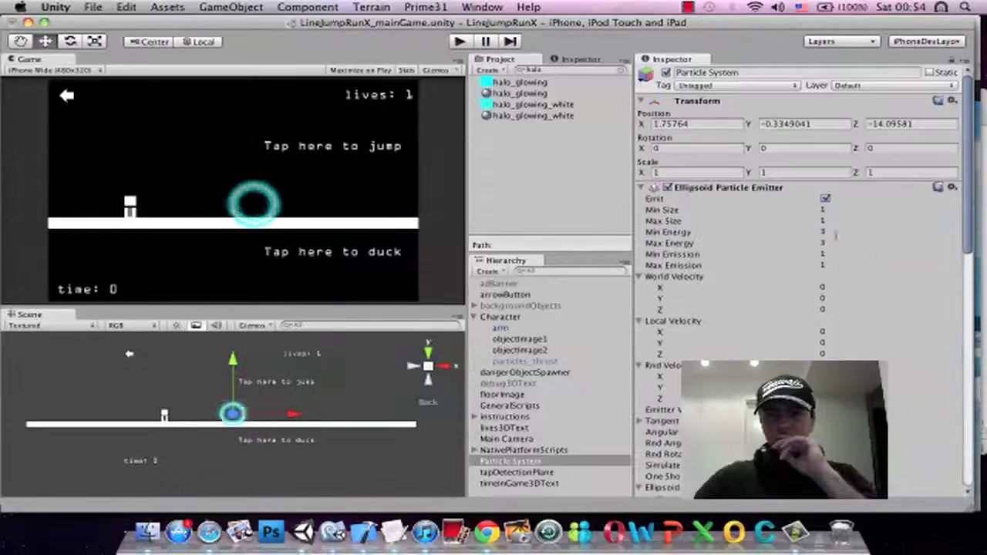
pyautogui.click(836, 236)
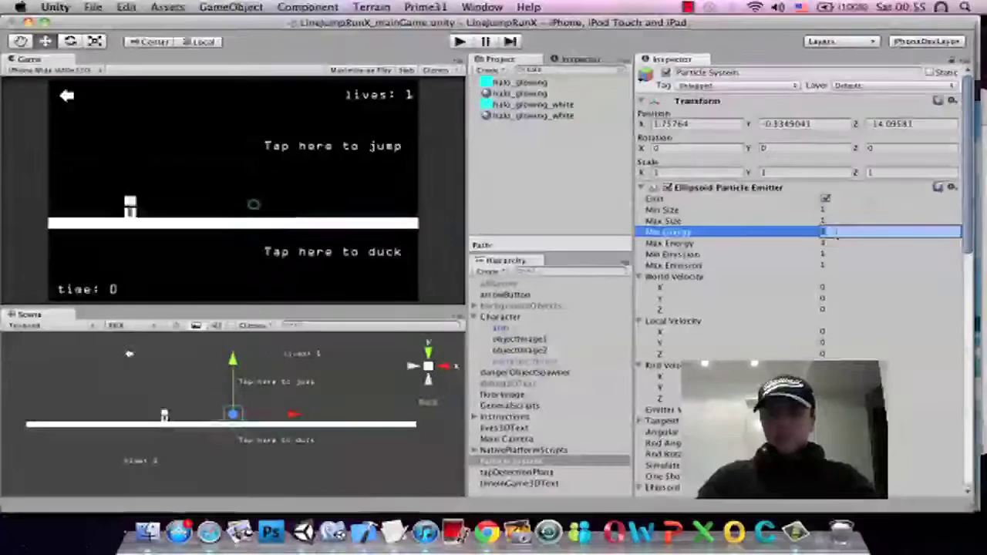
pyautogui.write('0.5')
pyautogui.press('Tab')
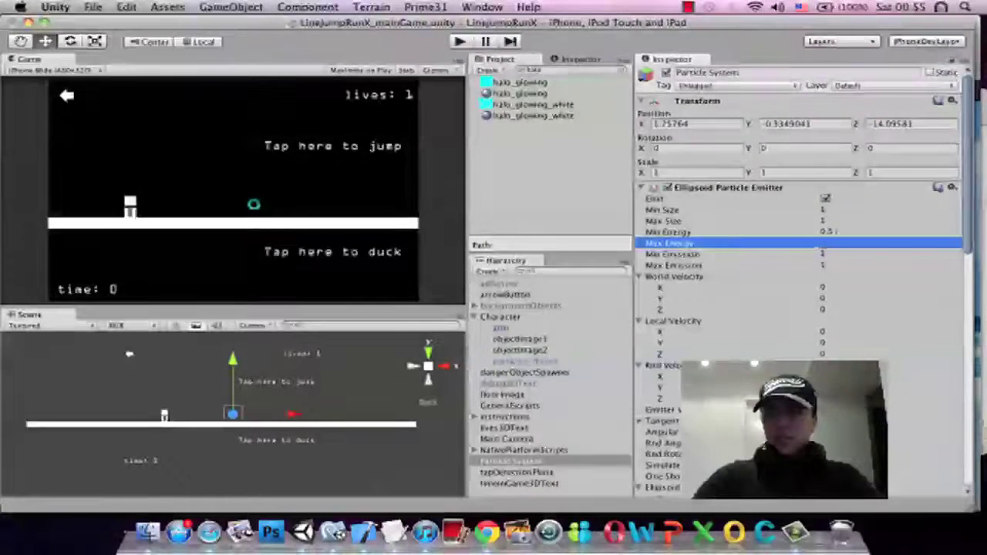
# Increase the particle animator's Size Grow considerably so the halo expands faster
pyautogui.scroll(-10, 836, 236)
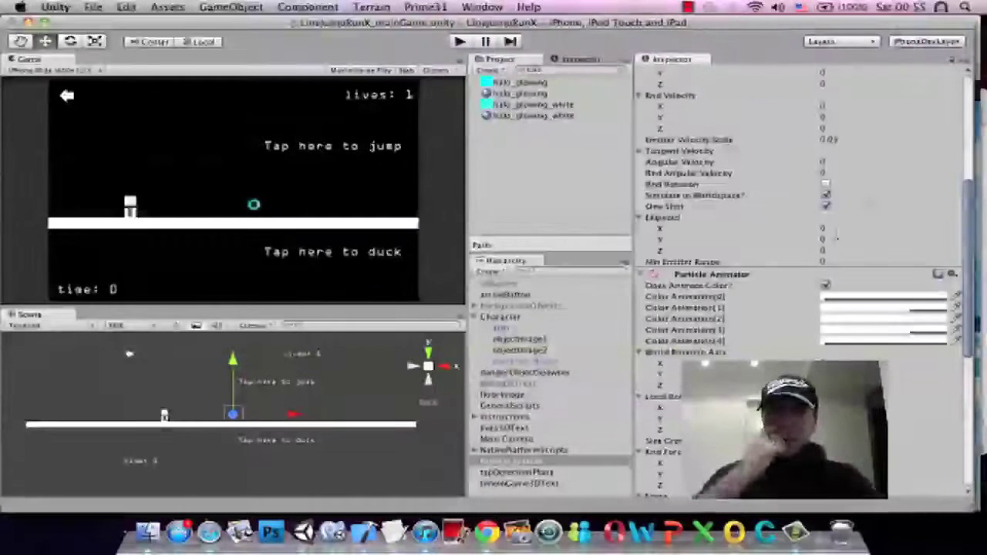
pyautogui.scroll(-10, 837, 236)
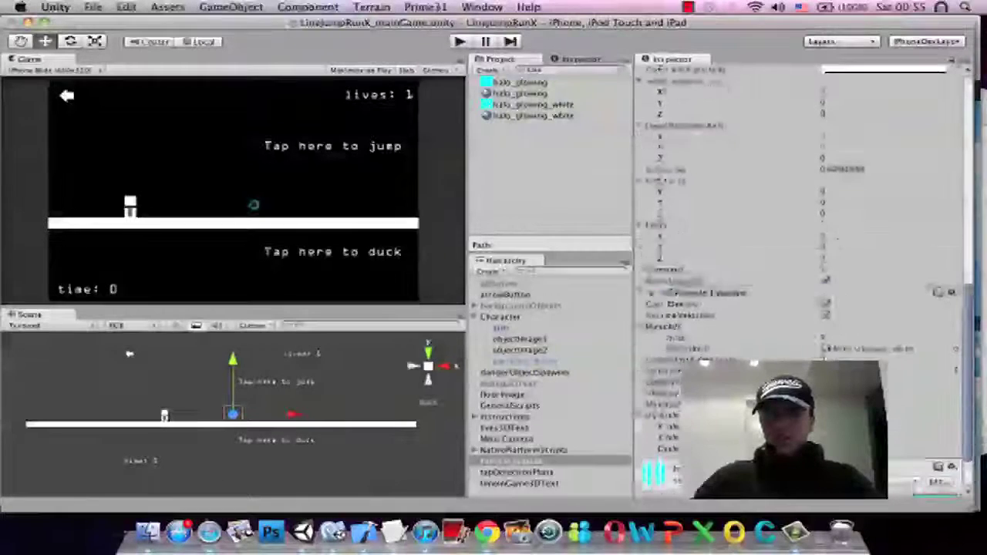
pyautogui.click(755, 170)
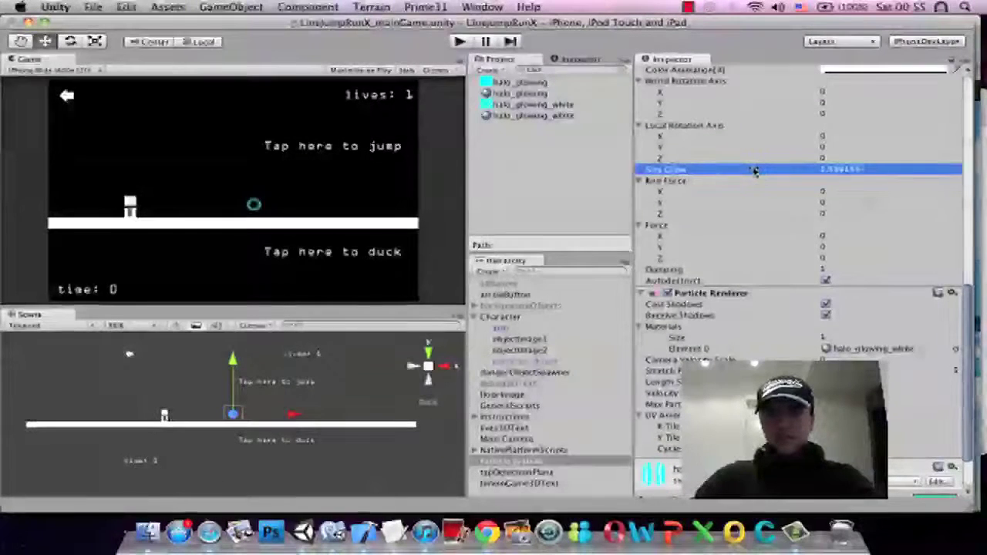
pyautogui.moveTo(755, 170); pyautogui.dragTo(789, 170)
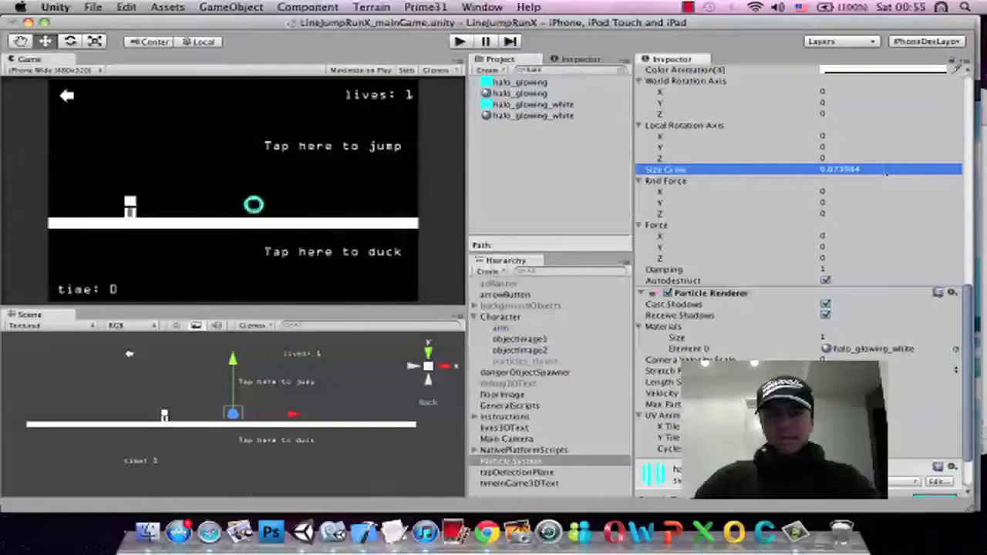
# Find the particles_fireworks_purple prefab, add it to the scene hierarchy and remove the purple suffix from its name
pyautogui.scroll(-3, 878, 174)
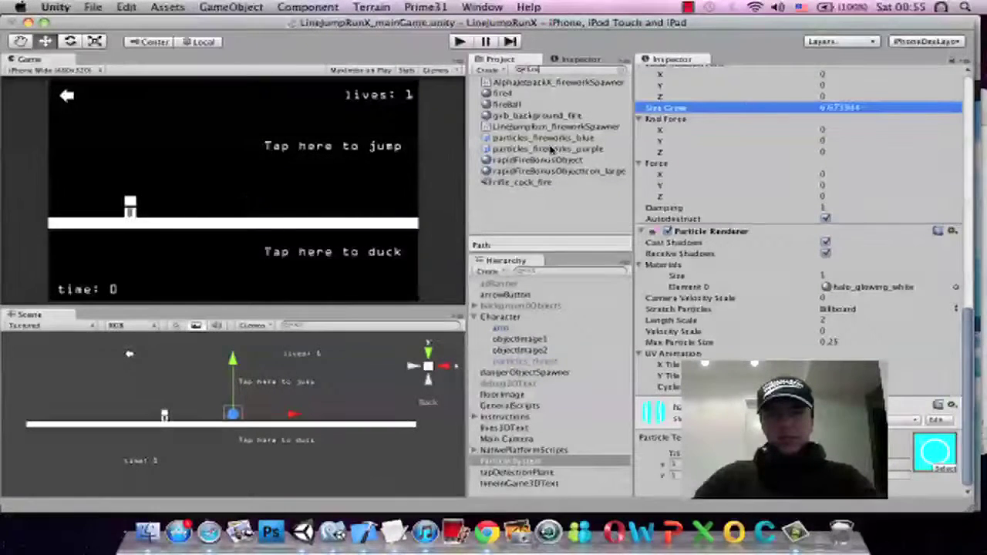
pyautogui.moveTo(551, 149); pyautogui.dragTo(549, 302)
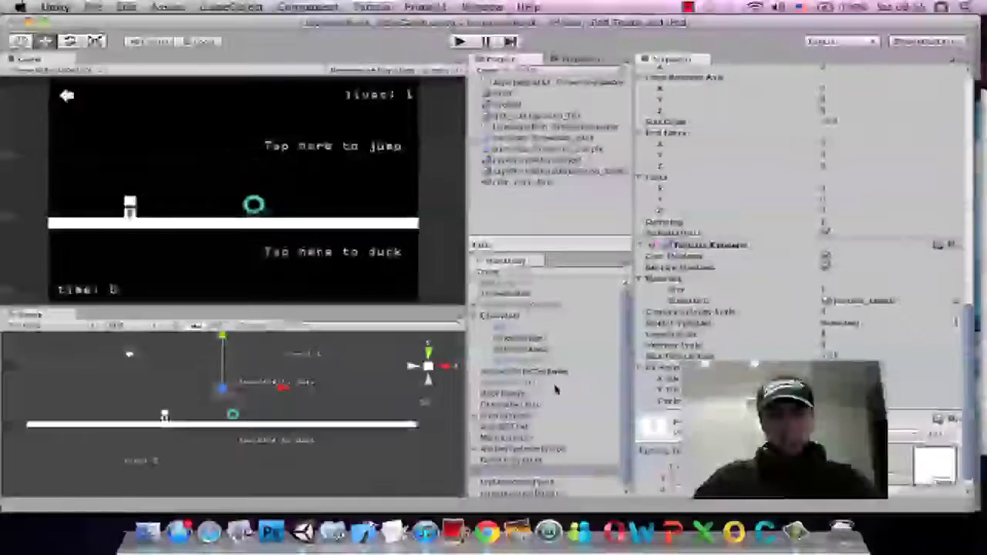
pyautogui.click(542, 470)
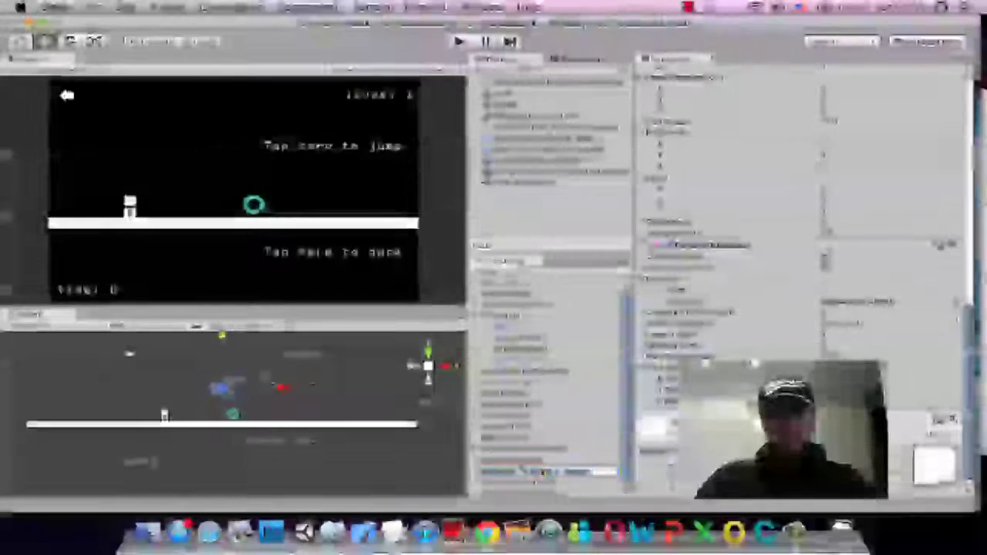
pyautogui.press('Right')
pyautogui.press('BackSpace')
pyautogui.press('BackSpace')
pyautogui.press('BackSpace')
pyautogui.press('BackSpace')
pyautogui.press('BackSpace')
pyautogui.press('BackSpace')
pyautogui.press('BackSpace')
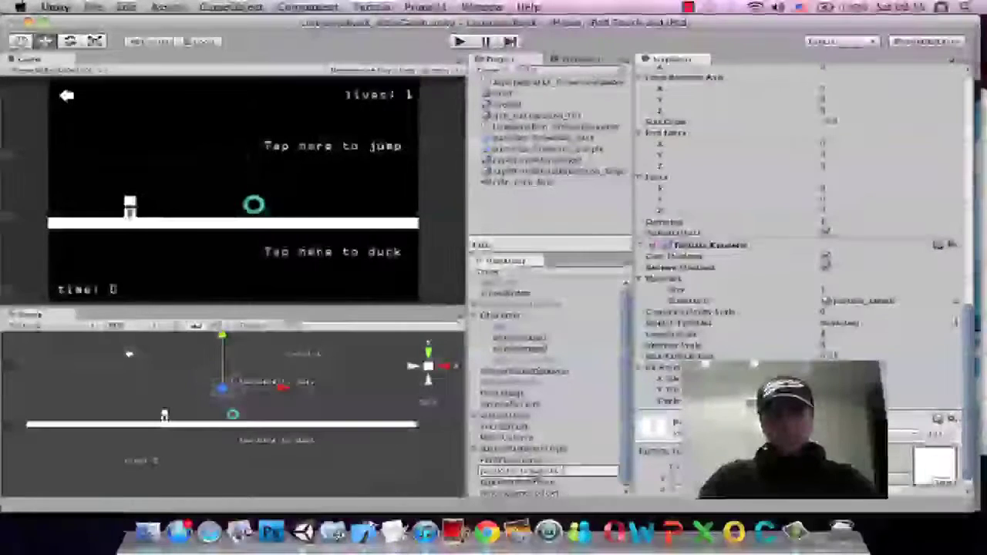
pyautogui.press('Return')
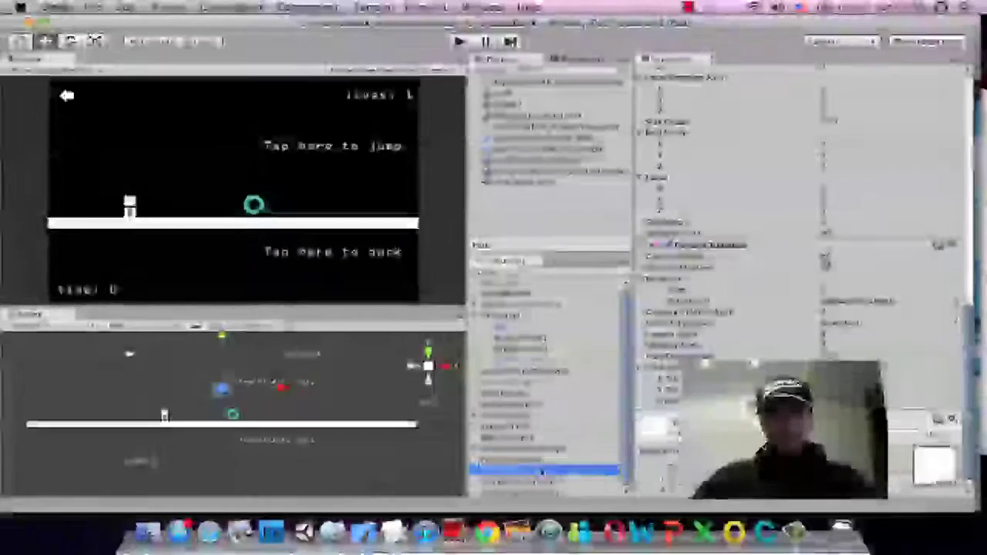
# Change Color Animation[1] of the fireworks object's Particle Animator to bright red
pyautogui.scroll(10, 870, 203)
pyautogui.scroll(-10, 870, 202)
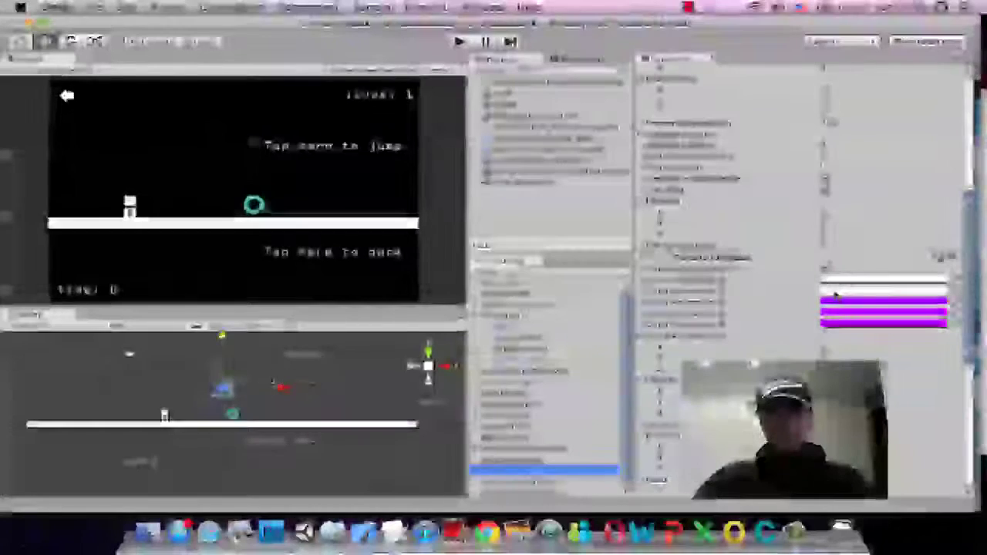
pyautogui.click(837, 290)
pyautogui.click(775, 257)
pyautogui.moveTo(775, 257); pyautogui.dragTo(849, 208)
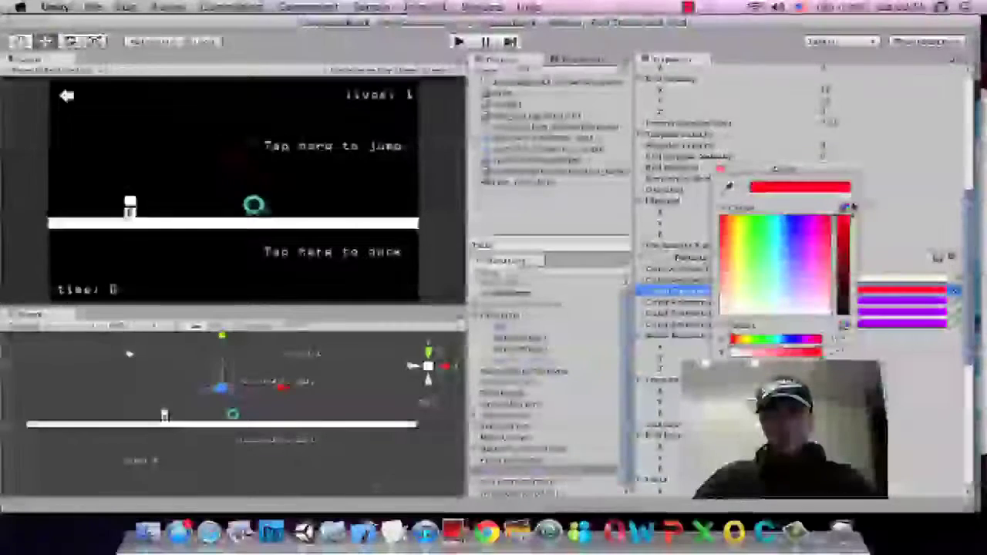
# Change Color Animation[2], [3] and [4] of the fireworks object's Particle Animator to bright red
pyautogui.click(868, 302)
pyautogui.click(869, 291)
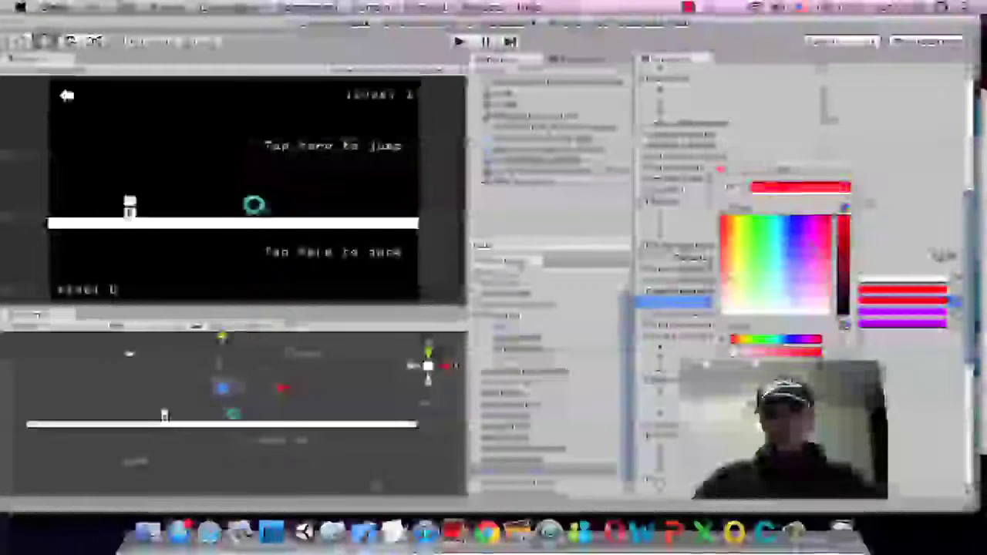
pyautogui.click(897, 313)
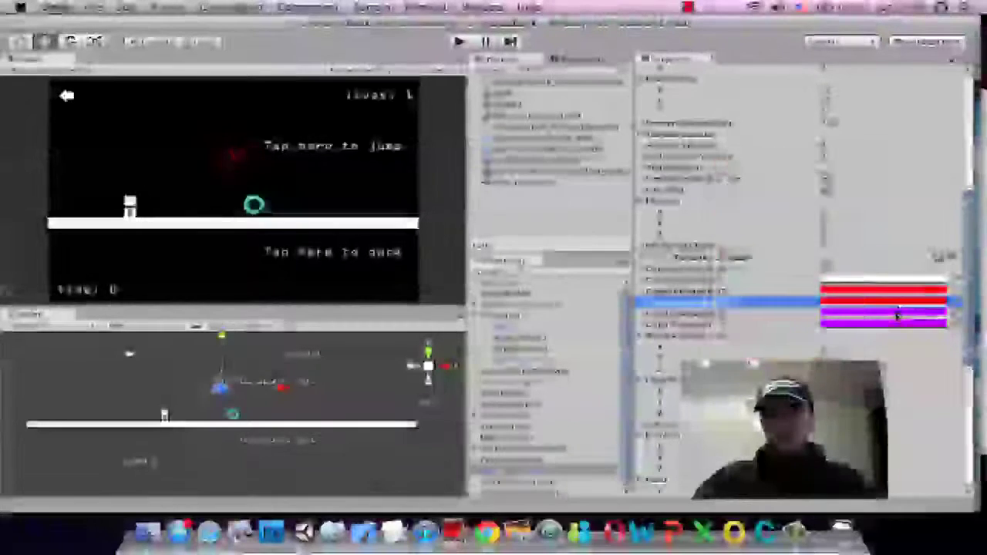
pyautogui.moveTo(776, 283); pyautogui.dragTo(855, 178)
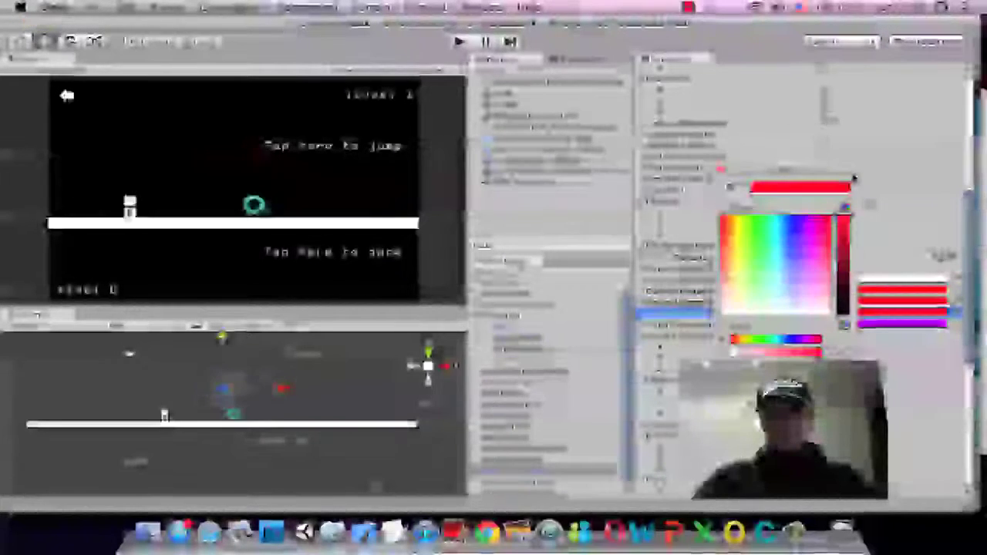
pyautogui.click(879, 324)
pyautogui.moveTo(827, 302); pyautogui.dragTo(849, 209)
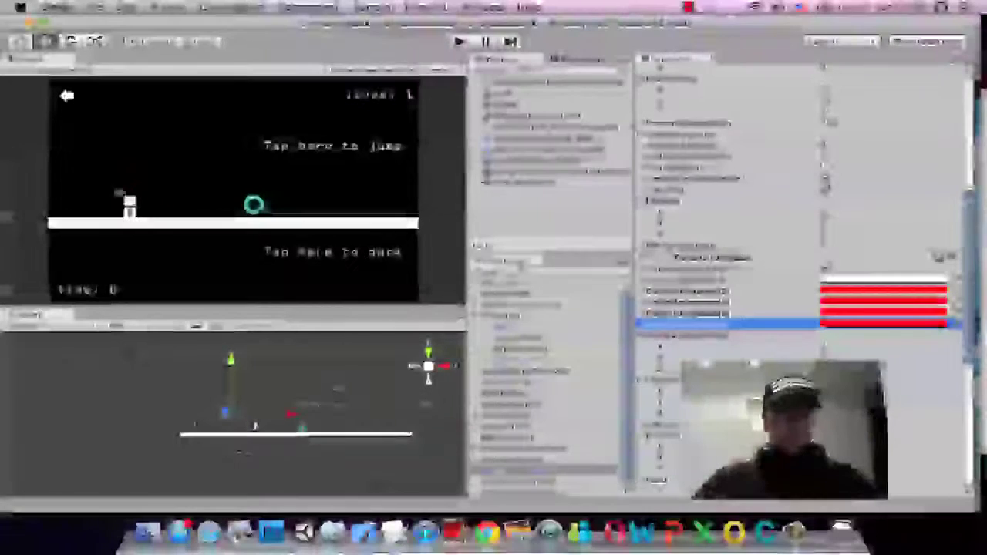
# Set the Particle Animator's Force X to about -23.98 so the fireworks particles are pushed backwards
pyautogui.scroll(8, 762, 350)
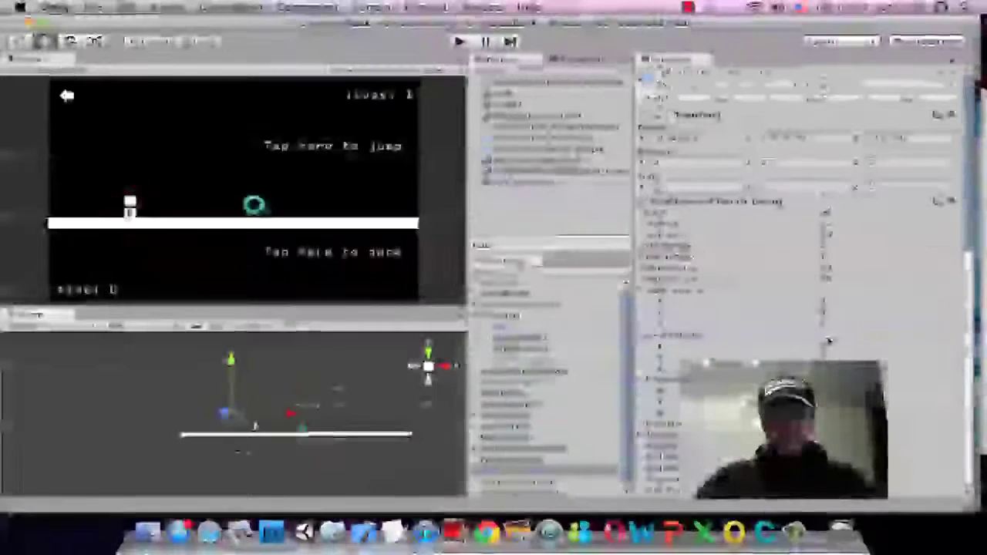
pyautogui.scroll(-6, 826, 342)
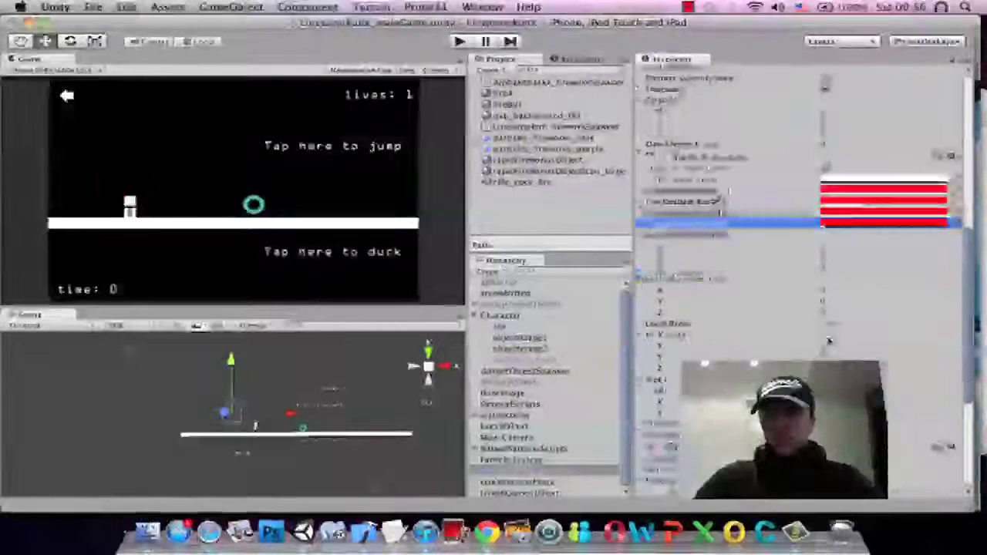
pyautogui.scroll(-2, 827, 342)
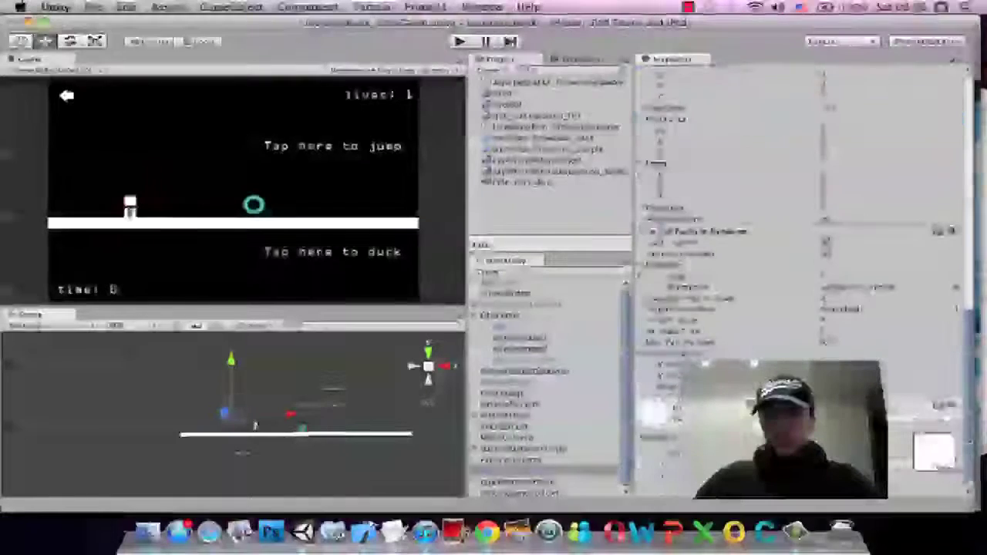
pyautogui.scroll(3, 827, 340)
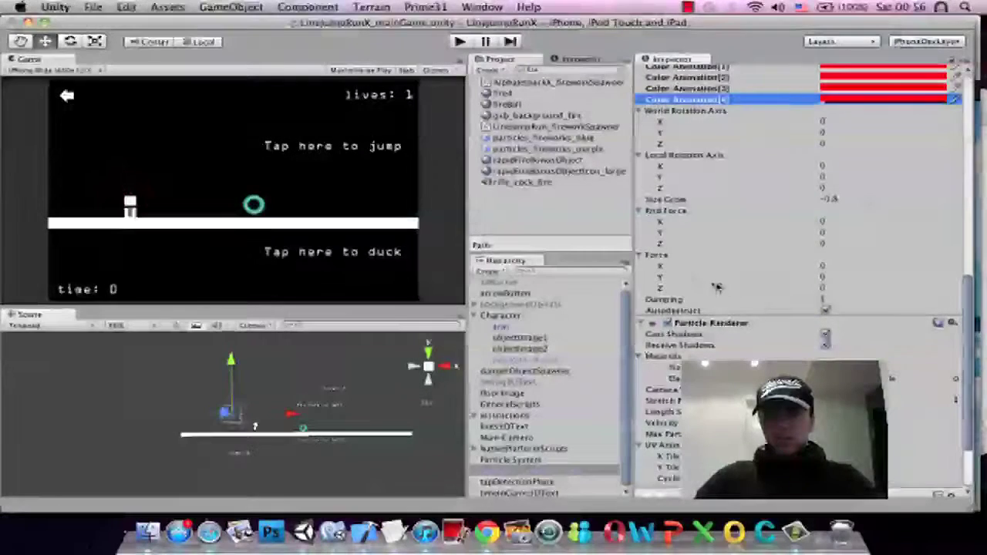
pyautogui.click(686, 266)
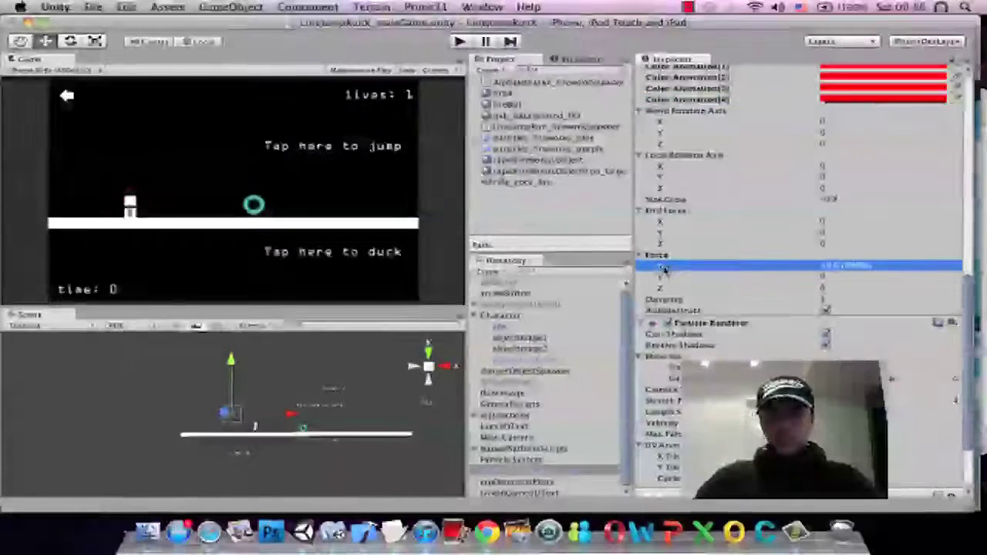
pyautogui.moveTo(640, 274); pyautogui.dragTo(617, 270)
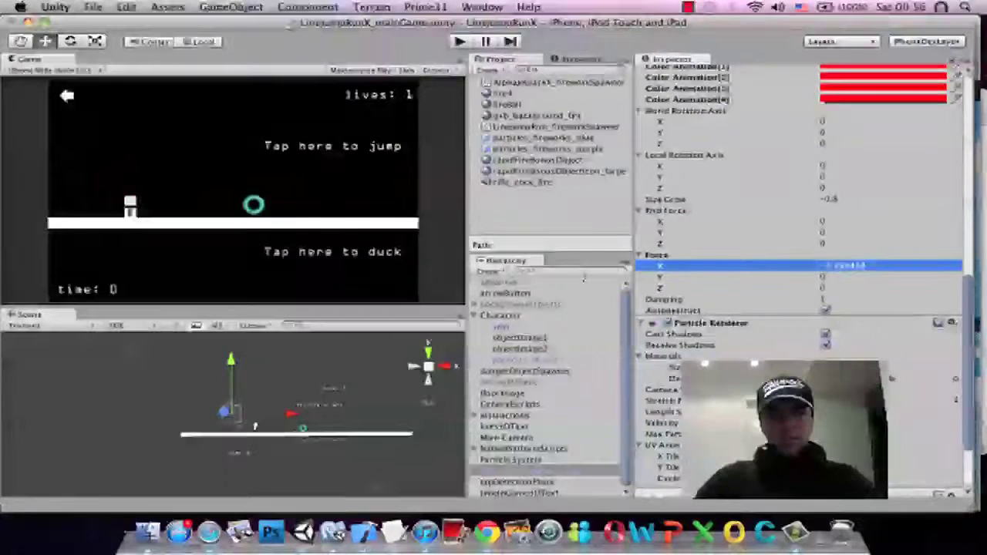
pyautogui.moveTo(723, 270); pyautogui.dragTo(717, 269)
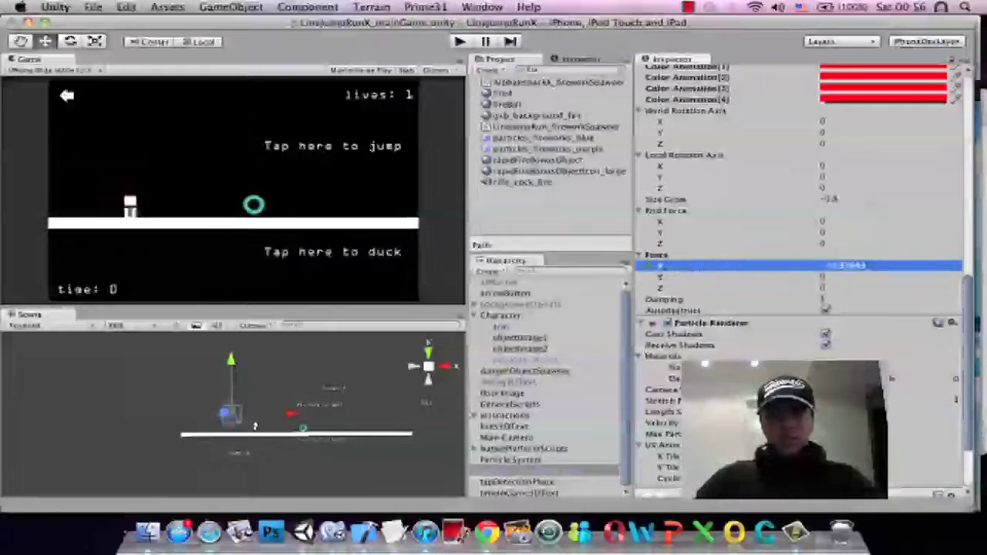
pyautogui.moveTo(677, 276); pyautogui.dragTo(578, 270)
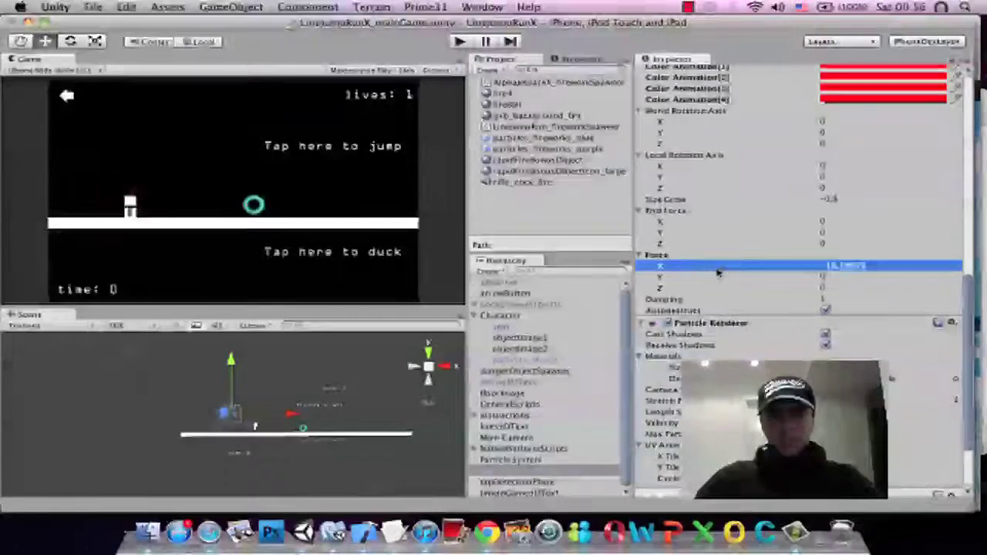
pyautogui.moveTo(718, 270); pyautogui.dragTo(649, 270)
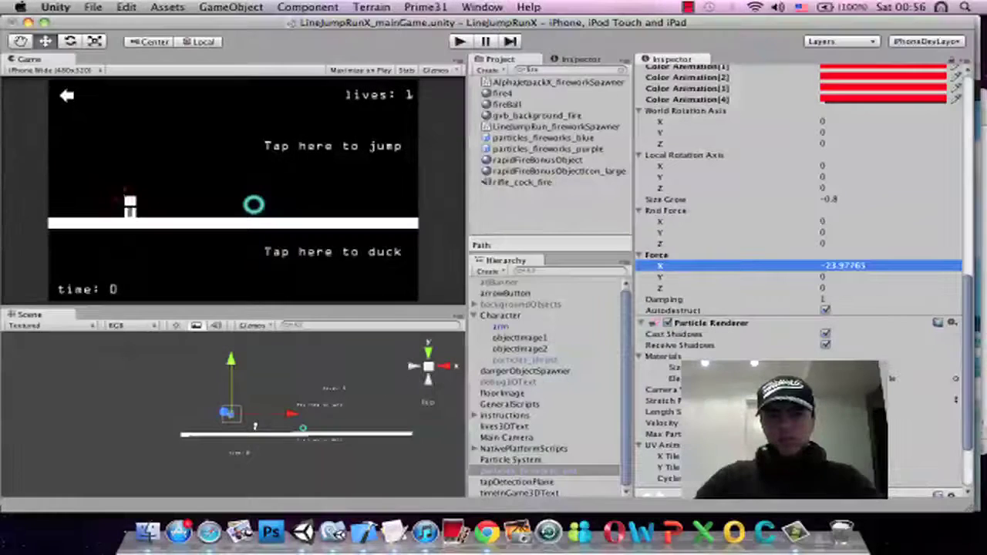
pyautogui.click(446, 367)
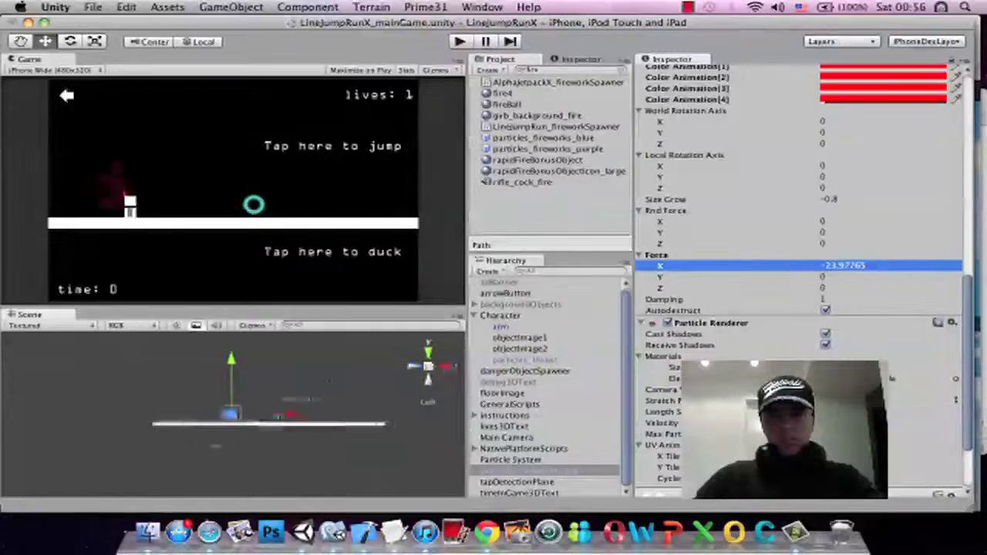
pyautogui.click(444, 367)
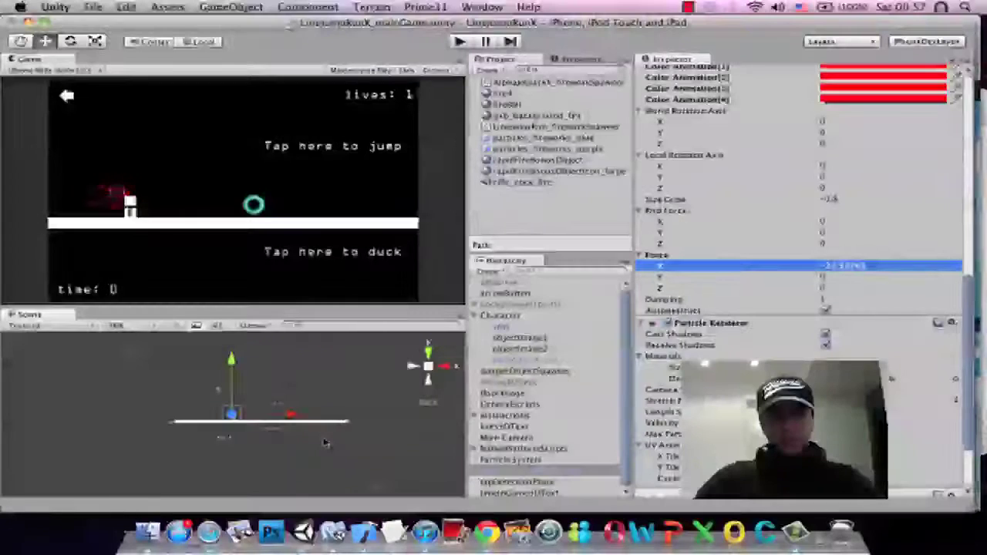
pyautogui.keyDown('alt'); pyautogui.moveTo(281, 402); pyautogui.dragTo(429, 499); pyautogui.keyUp('alt')
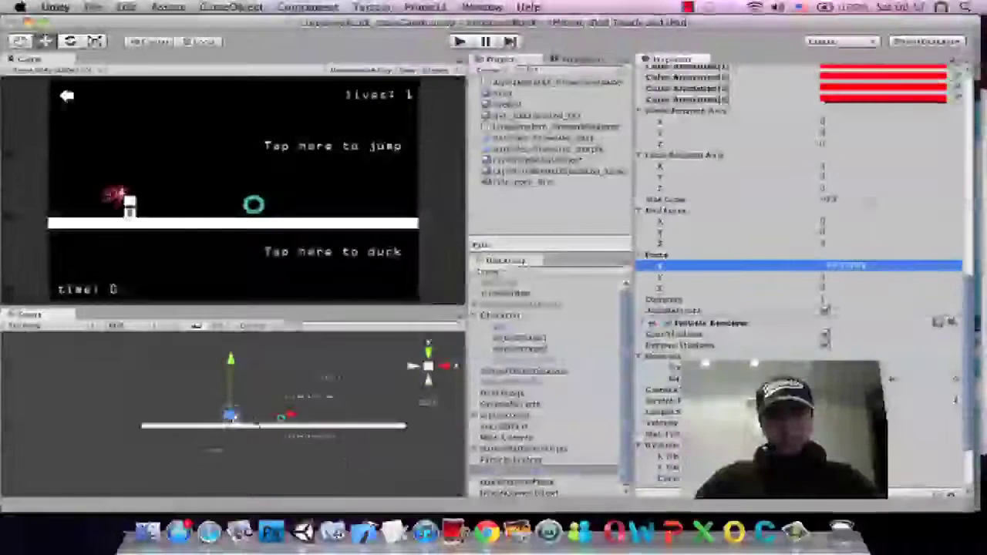
# Try a near-white shade for Color Animation[1] of the Particle Animator and return it to bright red
pyautogui.scroll(5, 797, 308)
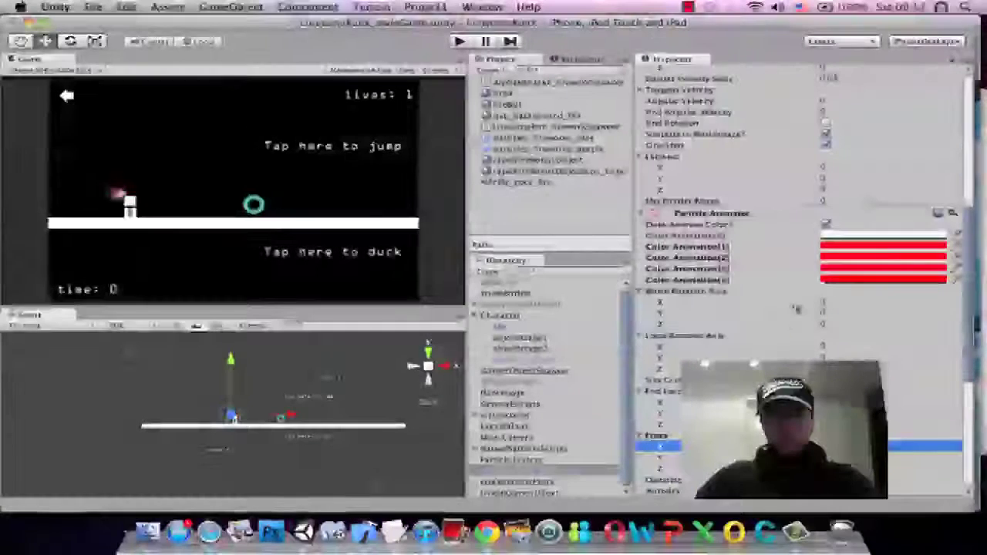
pyautogui.click(883, 245)
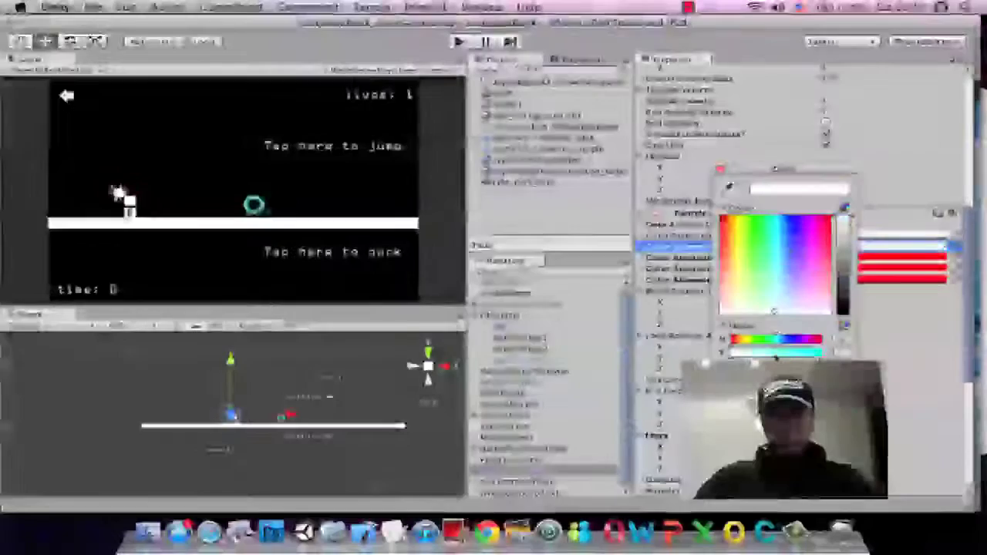
pyautogui.moveTo(787, 297); pyautogui.dragTo(705, 189)
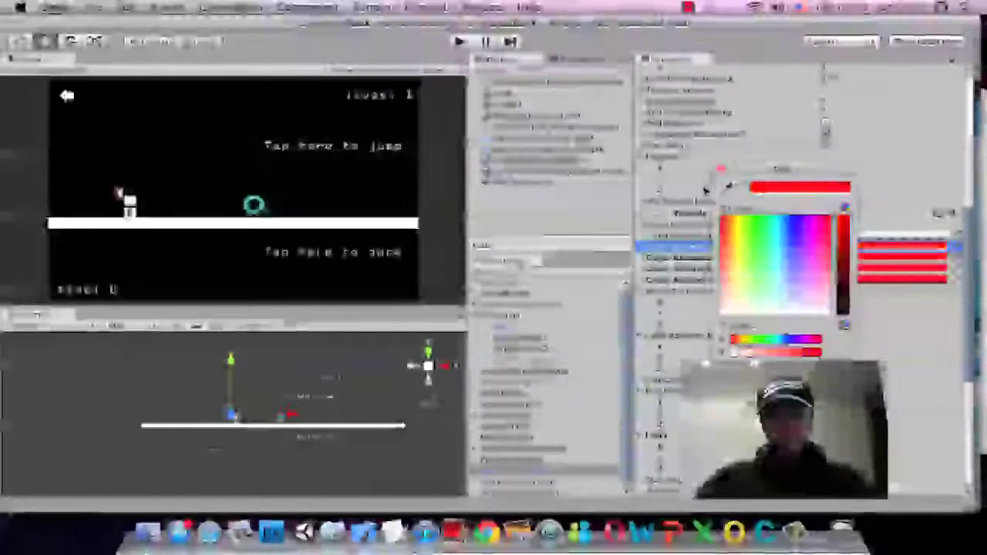